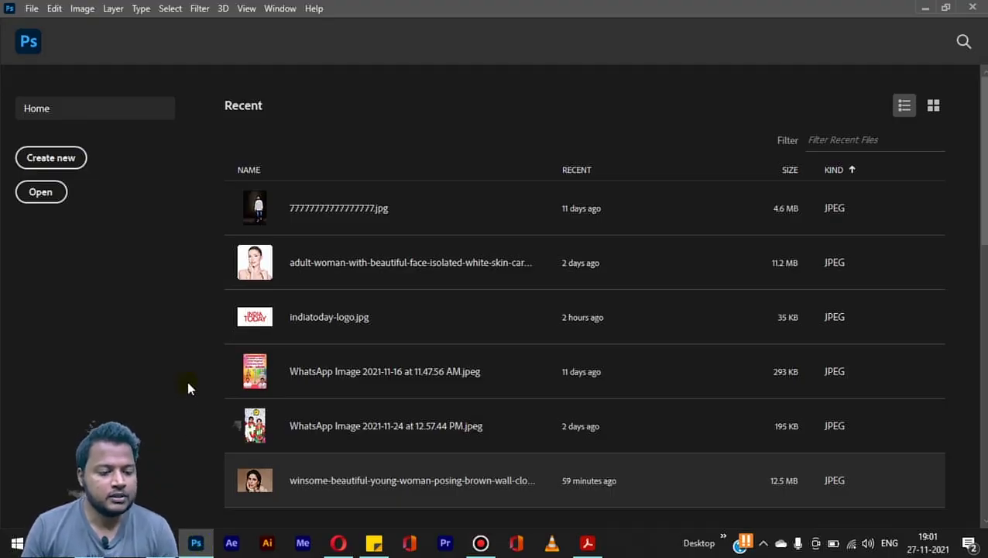
- Switch from the Photoshop home screen to File Explorer showing folder 105
{"action": "left_click", "coordinate": [926, 7]}
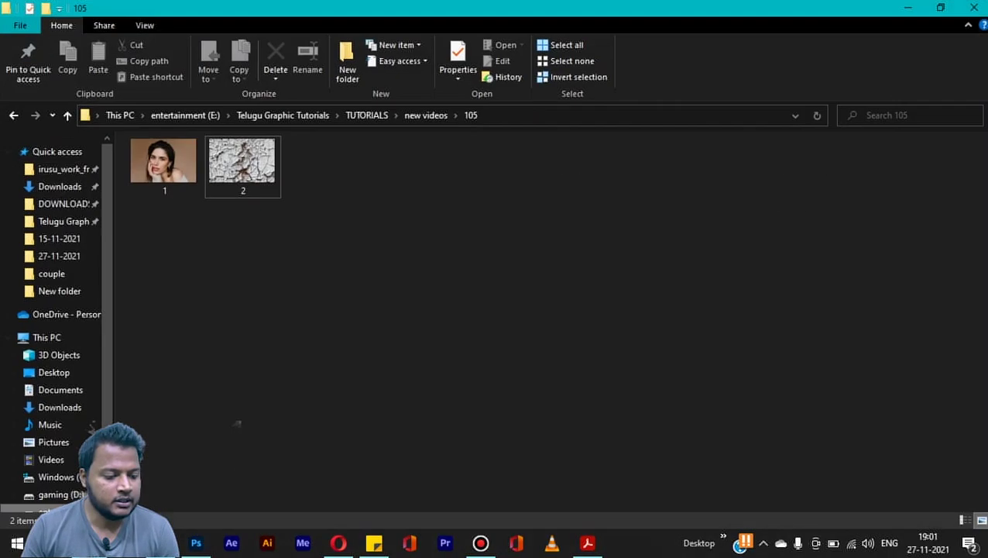
- Open portrait 1.jpg in Photoshop and duplicate its Background layer
{"action": "mouse_move", "coordinate": [165, 164]}
{"action": "left_mouse_down"}
{"action": "mouse_move", "coordinate": [203, 278]}
{"action": "mouse_move", "coordinate": [361, 364]}
{"action": "left_mouse_up"}
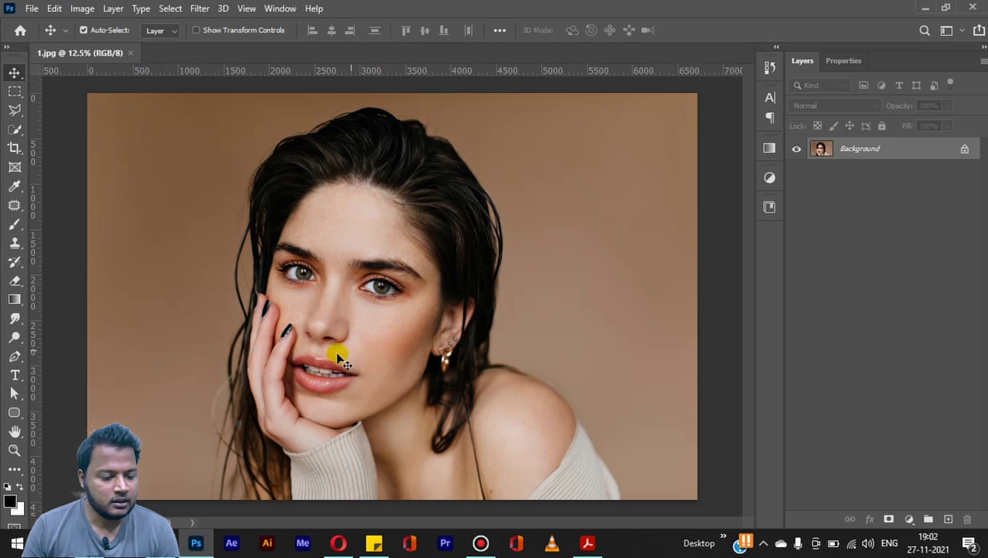
{"action": "left_click_drag", "start_coordinate": [944, 153], "coordinate": [948, 520]}
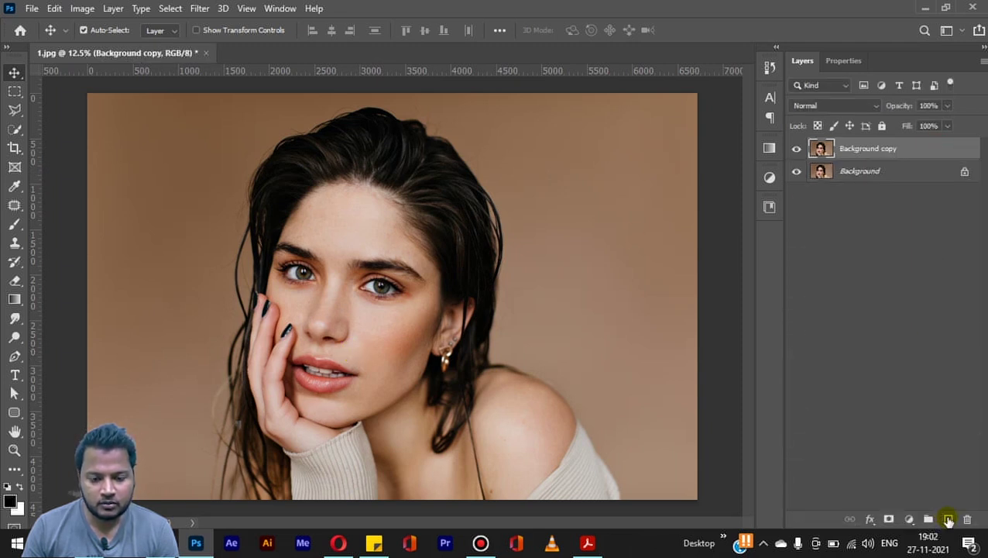
- Rename the Background copy layer to 'MAIN' and keep it selected
{"action": "double_click", "coordinate": [869, 148]}
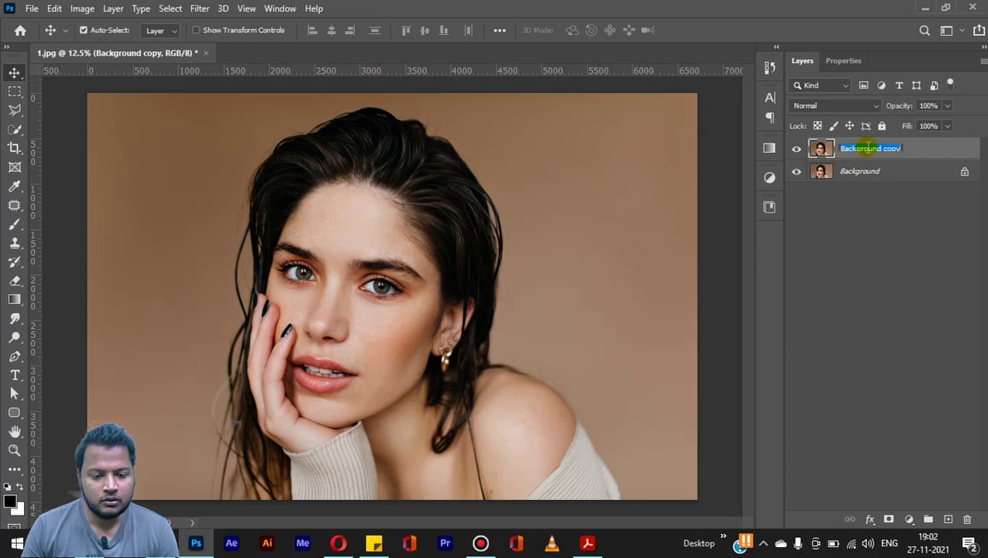
{"action": "type", "text": "MAIN"}
{"action": "key", "text": "Return"}
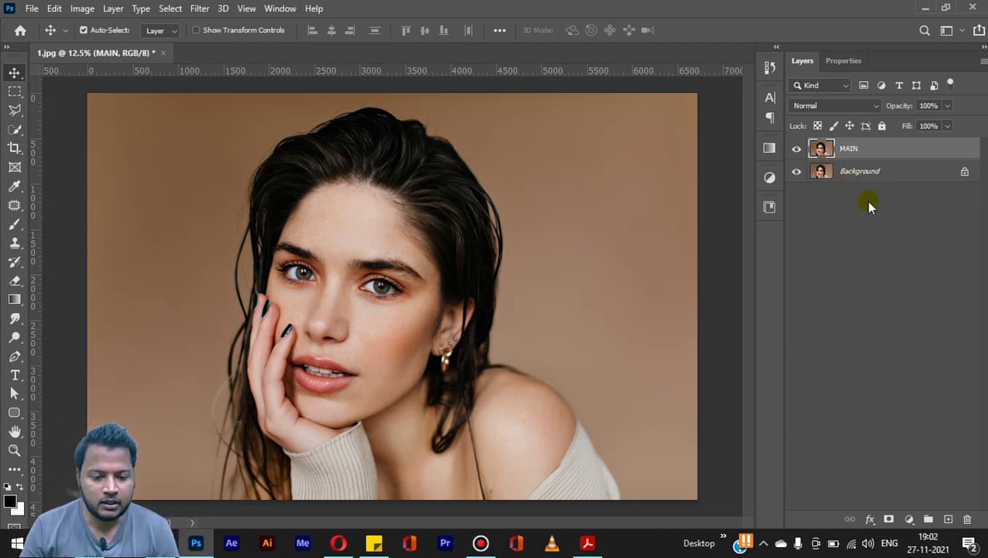
{"action": "left_click", "coordinate": [868, 200]}
{"action": "left_click", "coordinate": [854, 149]}
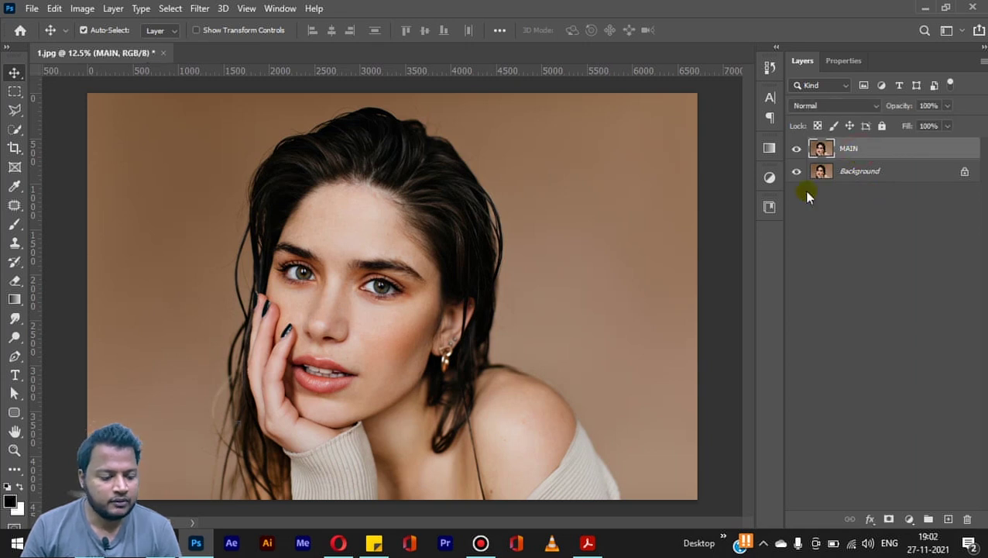
{"action": "key", "text": "alt+Tab"}
- Drop texture image 2 onto the canvas as a layer with Multiply blending
{"action": "mouse_move", "coordinate": [231, 186]}
{"action": "left_mouse_down"}
{"action": "mouse_move", "coordinate": [287, 238]}
{"action": "mouse_move", "coordinate": [216, 422]}
{"action": "mouse_move", "coordinate": [327, 370]}
{"action": "left_mouse_up"}
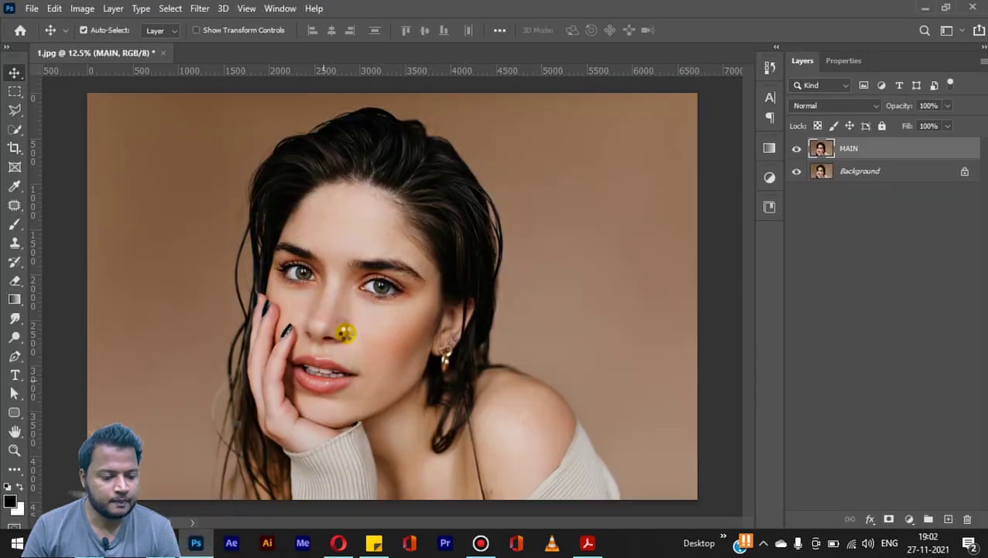
{"action": "left_click_drag", "start_coordinate": [346, 333], "coordinate": [342, 333]}
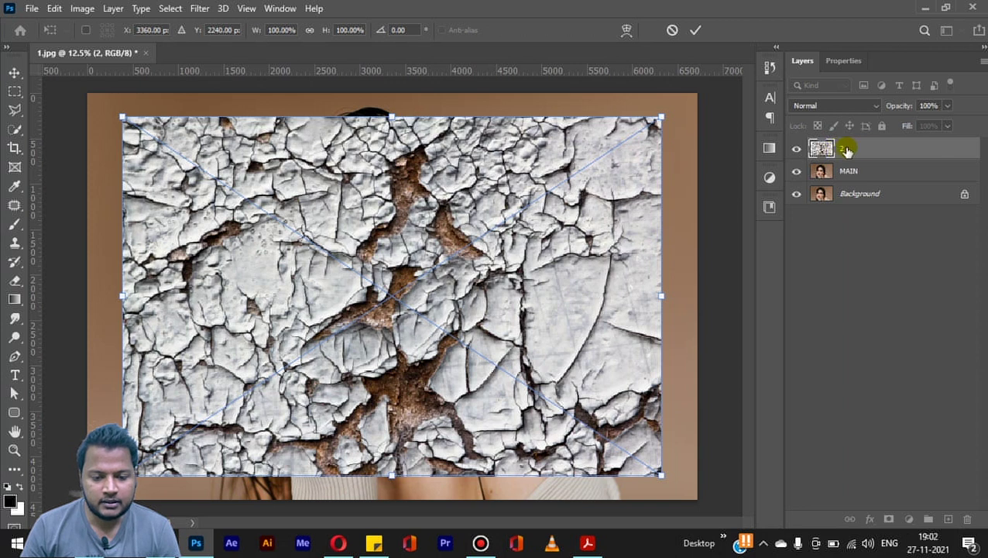
{"action": "left_click", "coordinate": [839, 107]}
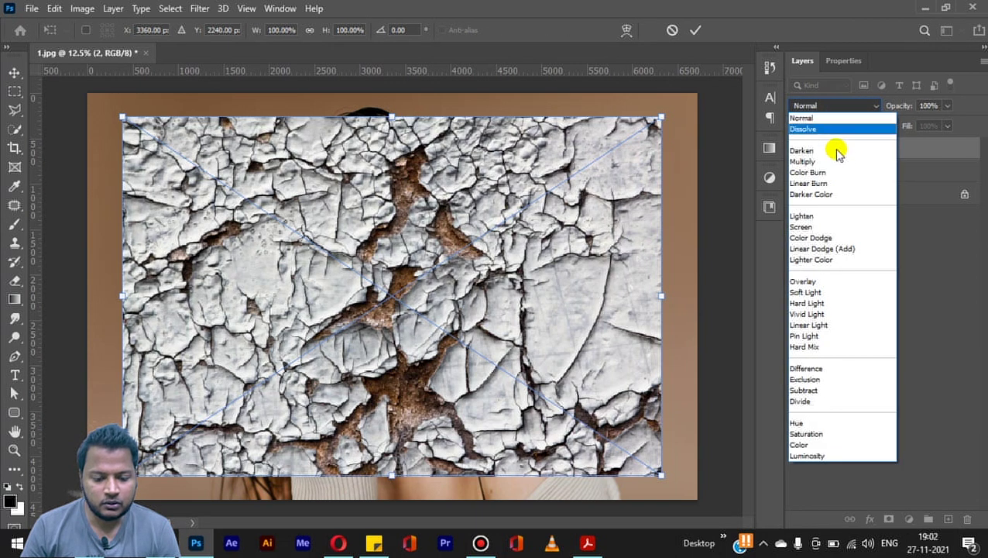
{"action": "left_click", "coordinate": [809, 161]}
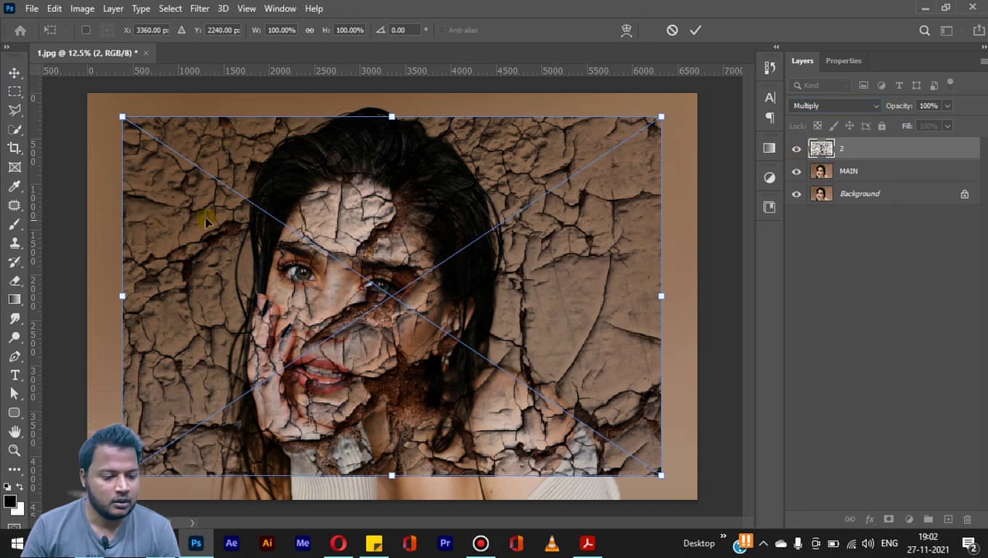
- Transform layer 2 to -40.43° rotation and 71.21% scale, positioned over the face
{"action": "left_click_drag", "start_coordinate": [674, 111], "coordinate": [473, 100]}
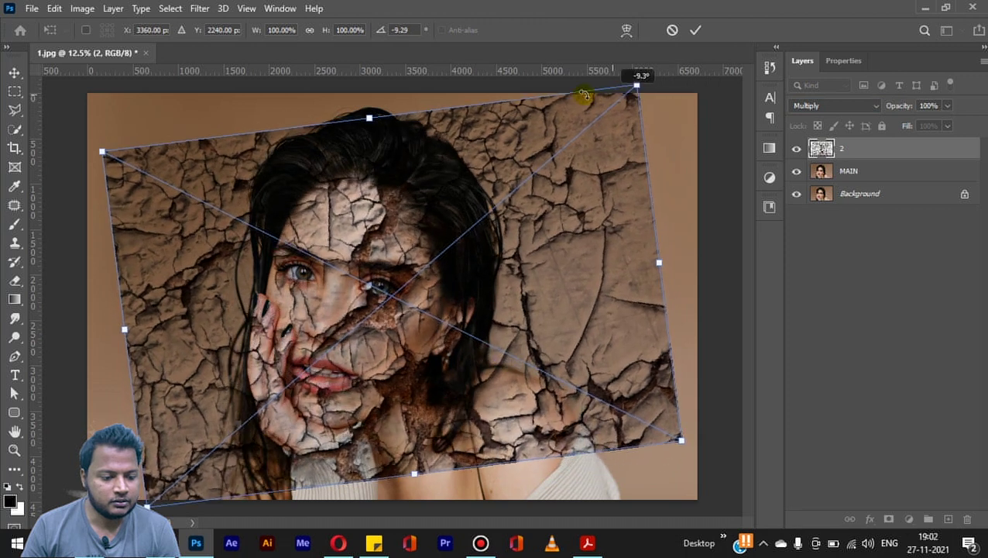
{"action": "left_click_drag", "start_coordinate": [473, 100], "coordinate": [324, 242]}
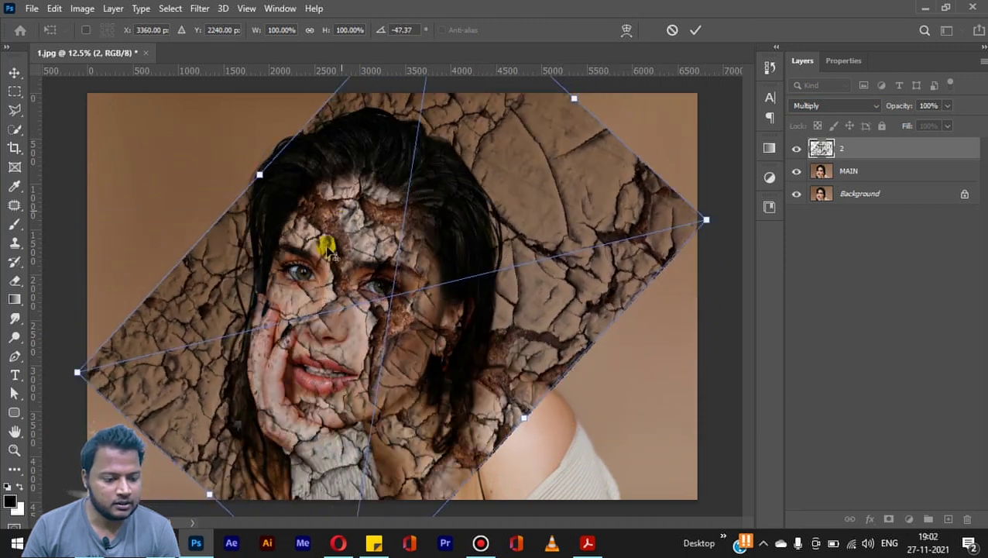
{"action": "scroll", "coordinate": [324, 260], "scroll_direction": "up", "scroll_amount": 1}
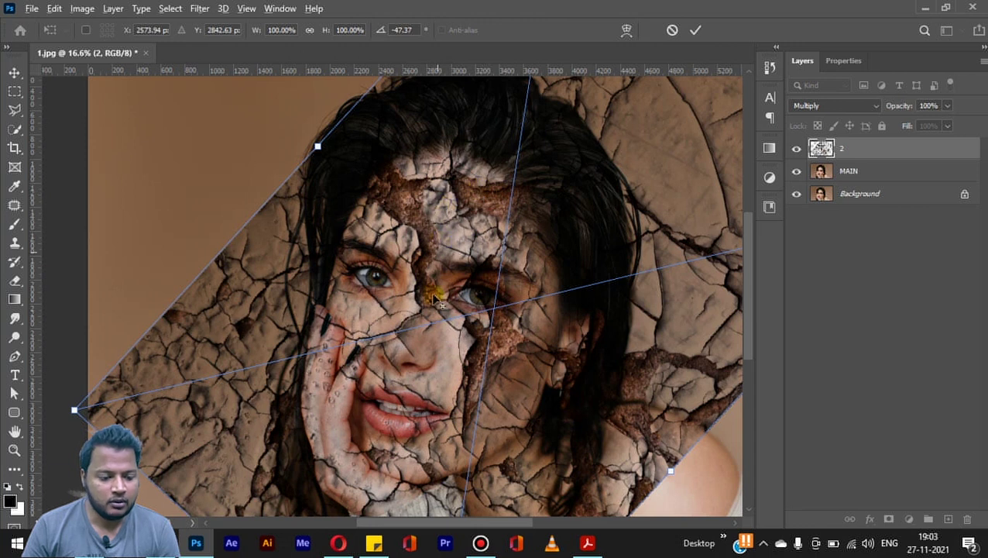
{"action": "scroll", "coordinate": [459, 355], "scroll_direction": "down", "scroll_amount": 1}
{"action": "scroll", "coordinate": [426, 253], "scroll_direction": "down", "scroll_amount": 1}
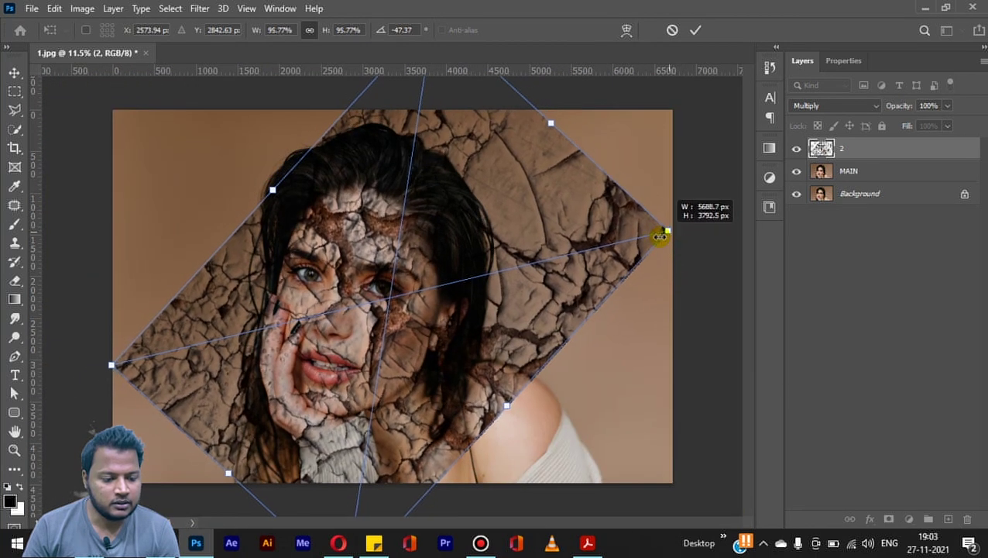
{"action": "left_click_drag", "start_coordinate": [680, 228], "coordinate": [581, 260]}
{"action": "scroll", "coordinate": [372, 310], "scroll_direction": "up", "scroll_amount": 1}
{"action": "scroll", "coordinate": [372, 310], "scroll_direction": "up", "scroll_amount": 1}
{"action": "left_click_drag", "start_coordinate": [186, 357], "coordinate": [176, 384]}
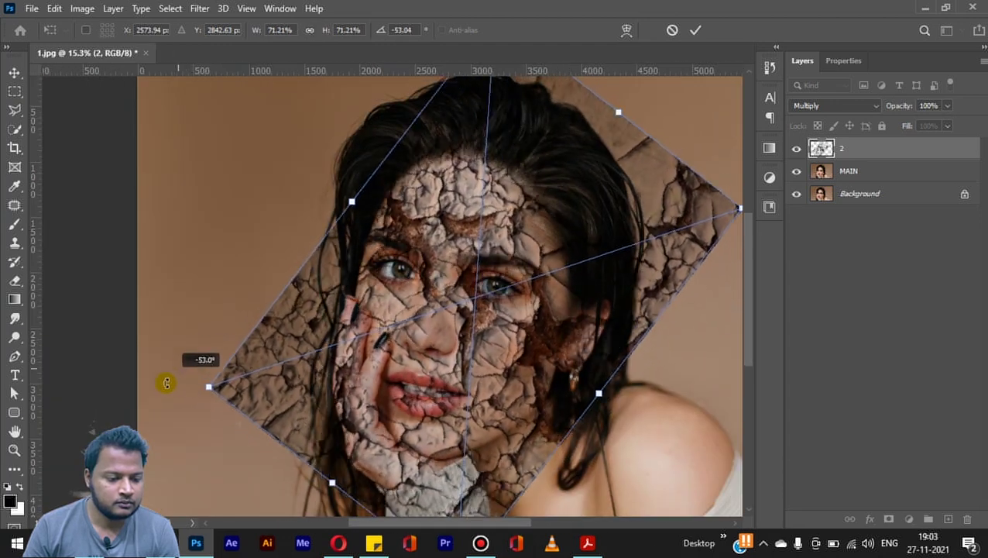
{"action": "mouse_move", "coordinate": [439, 315]}
{"action": "left_mouse_down"}
{"action": "mouse_move", "coordinate": [456, 325]}
{"action": "mouse_move", "coordinate": [482, 314]}
{"action": "left_mouse_up"}
{"action": "scroll", "coordinate": [480, 314], "scroll_direction": "down", "scroll_amount": 1}
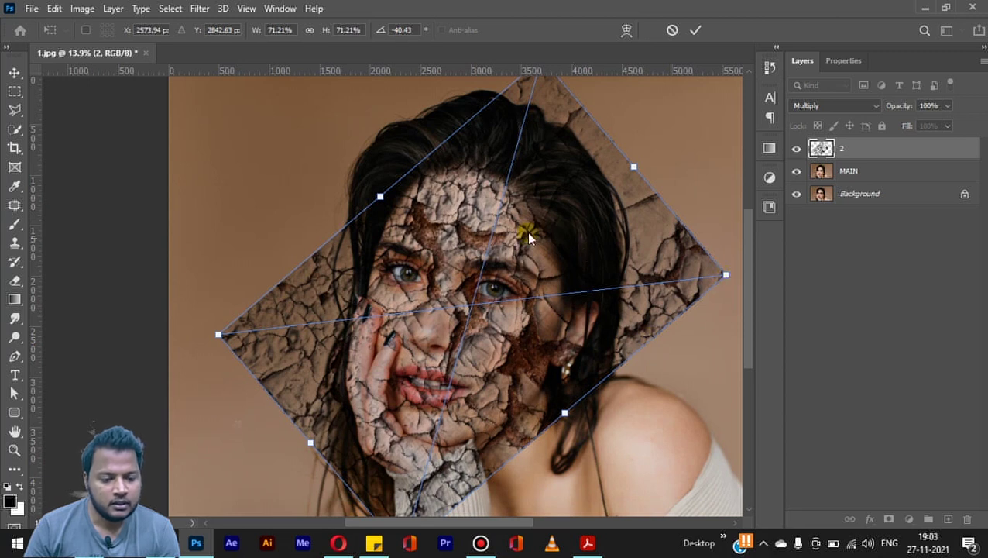
- Warp the texture's edges and corners to curve around the head, then commit
{"action": "right_click", "coordinate": [502, 229]}
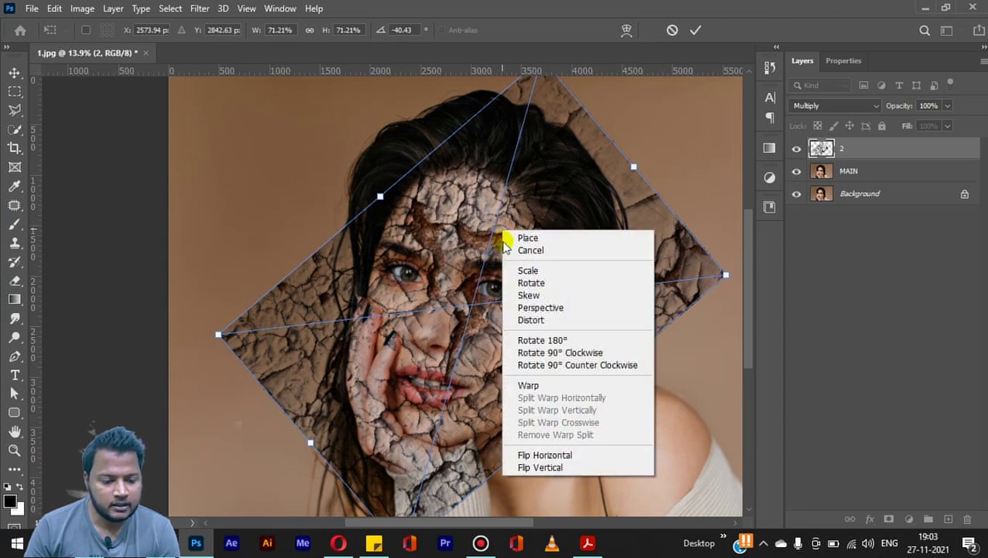
{"action": "left_click", "coordinate": [521, 385]}
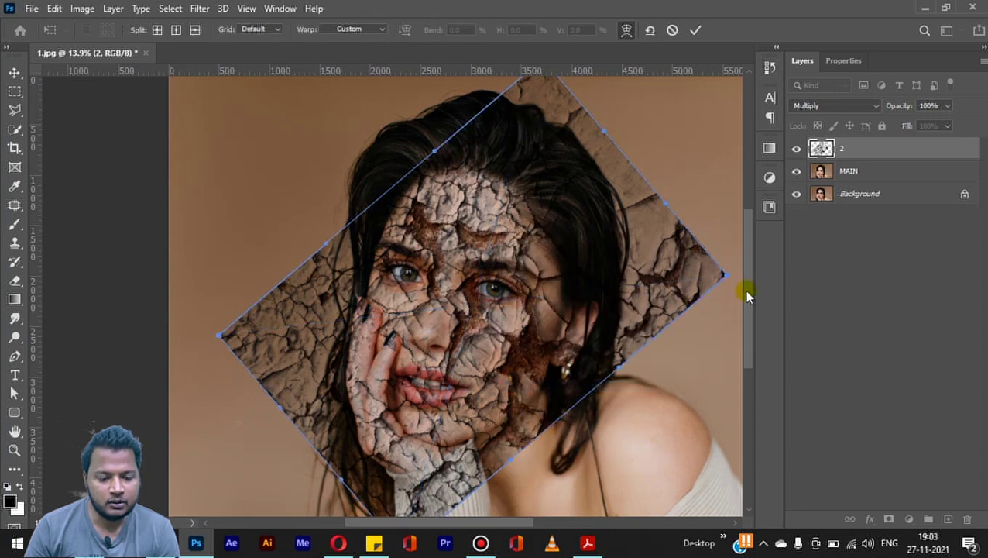
{"action": "mouse_move", "coordinate": [725, 278]}
{"action": "left_mouse_down"}
{"action": "mouse_move", "coordinate": [654, 277]}
{"action": "mouse_move", "coordinate": [642, 315]}
{"action": "left_mouse_up"}
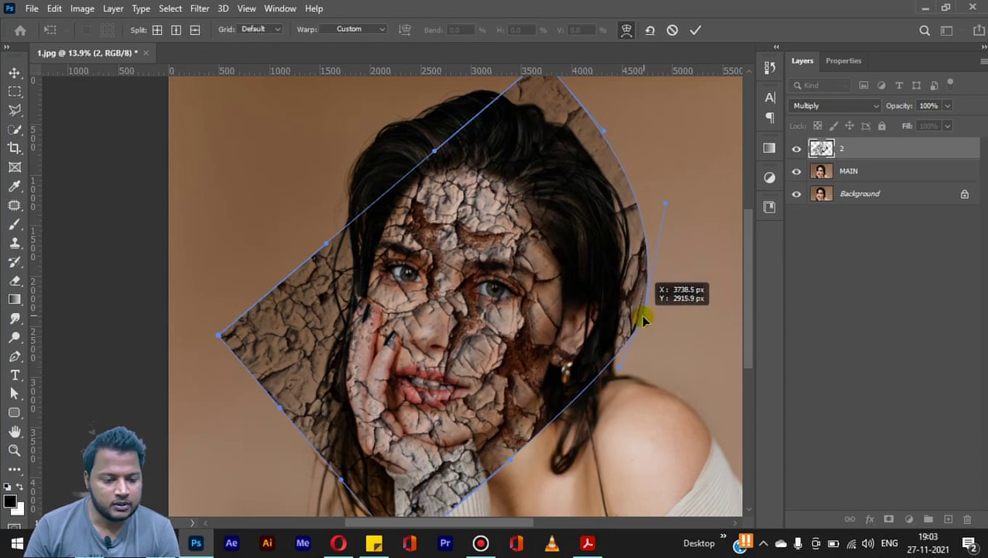
{"action": "scroll", "coordinate": [348, 439], "scroll_direction": "down", "scroll_amount": 2}
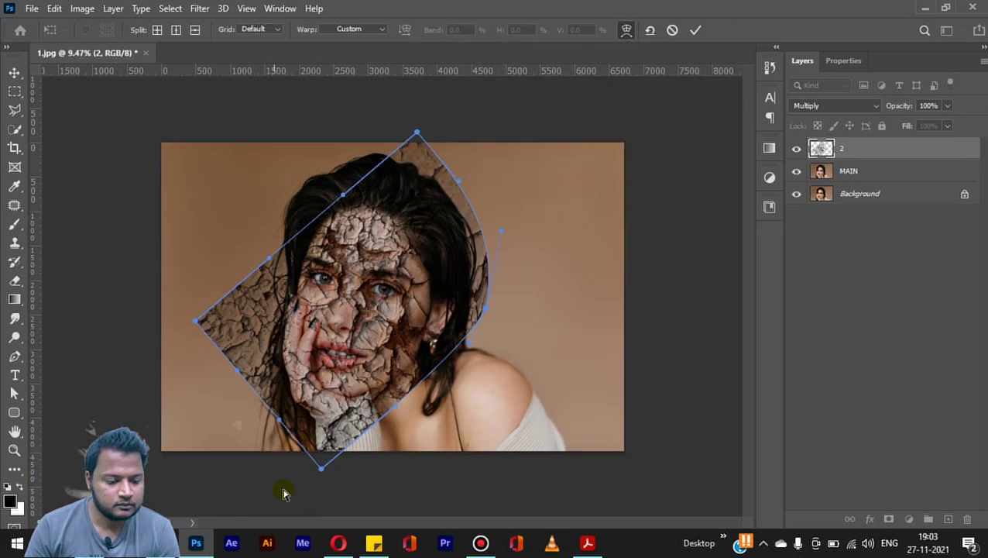
{"action": "scroll", "coordinate": [282, 489], "scroll_direction": "up", "scroll_amount": 1}
{"action": "left_click_drag", "start_coordinate": [302, 476], "coordinate": [248, 459]}
{"action": "left_click_drag", "start_coordinate": [158, 330], "coordinate": [221, 231]}
{"action": "scroll", "coordinate": [220, 231], "scroll_direction": "up", "scroll_amount": 1}
{"action": "mouse_move", "coordinate": [473, 105]}
{"action": "left_mouse_down"}
{"action": "mouse_move", "coordinate": [482, 110]}
{"action": "mouse_move", "coordinate": [489, 99]}
{"action": "left_mouse_up"}
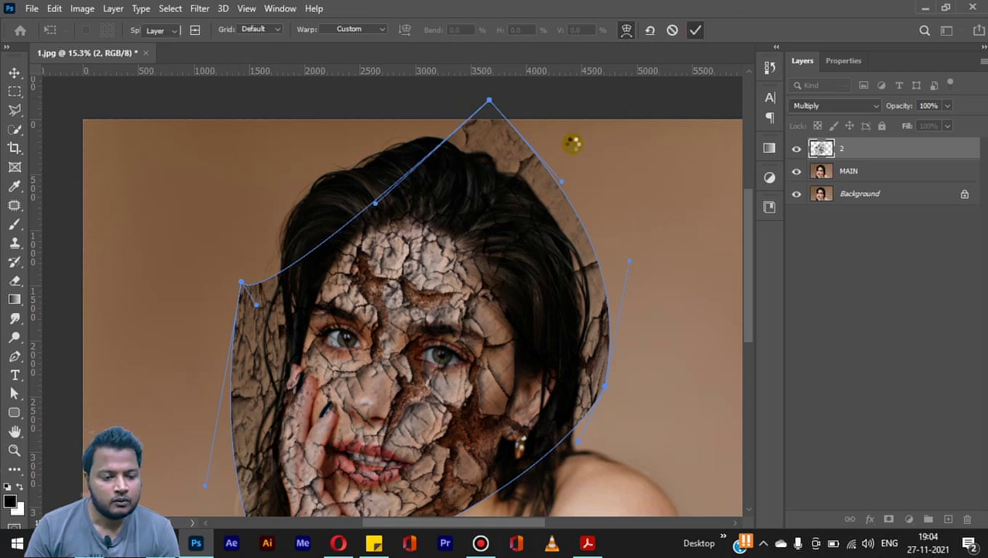
{"action": "key", "text": "Return"}
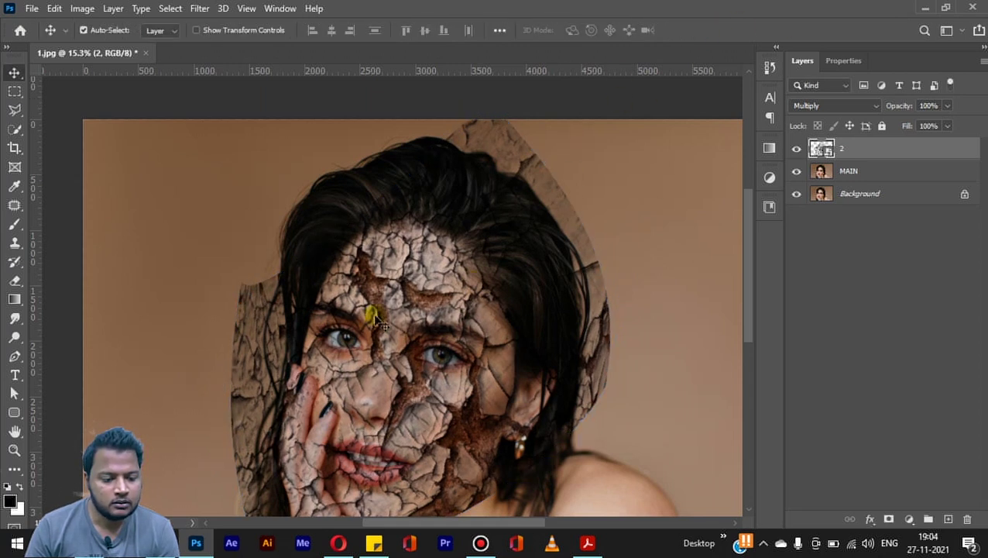
- Zoom in on the face and rasterize texture layer 2
{"action": "scroll", "coordinate": [364, 317], "scroll_direction": "up", "scroll_amount": 1}
{"action": "left_click_drag", "start_coordinate": [350, 376], "coordinate": [378, 261]}
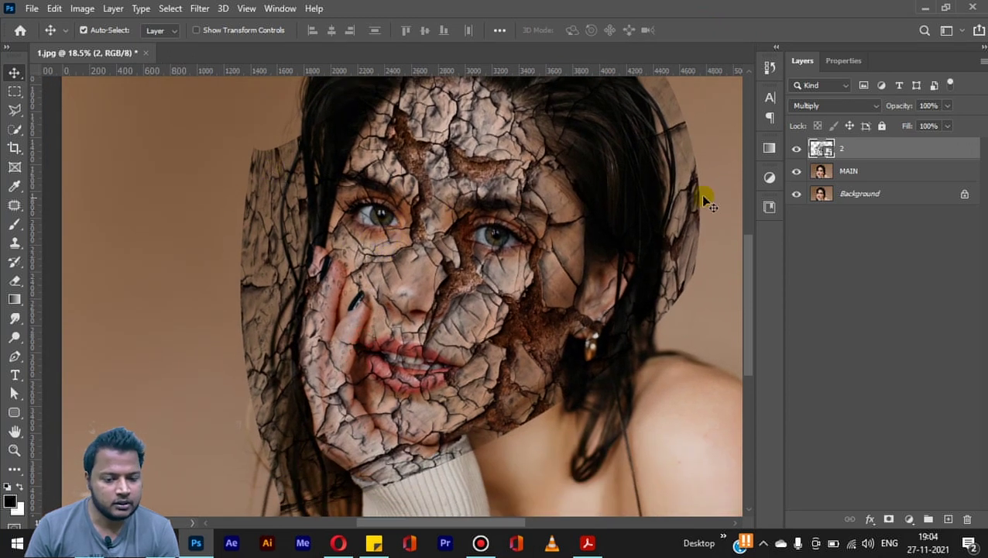
{"action": "right_click", "coordinate": [871, 150]}
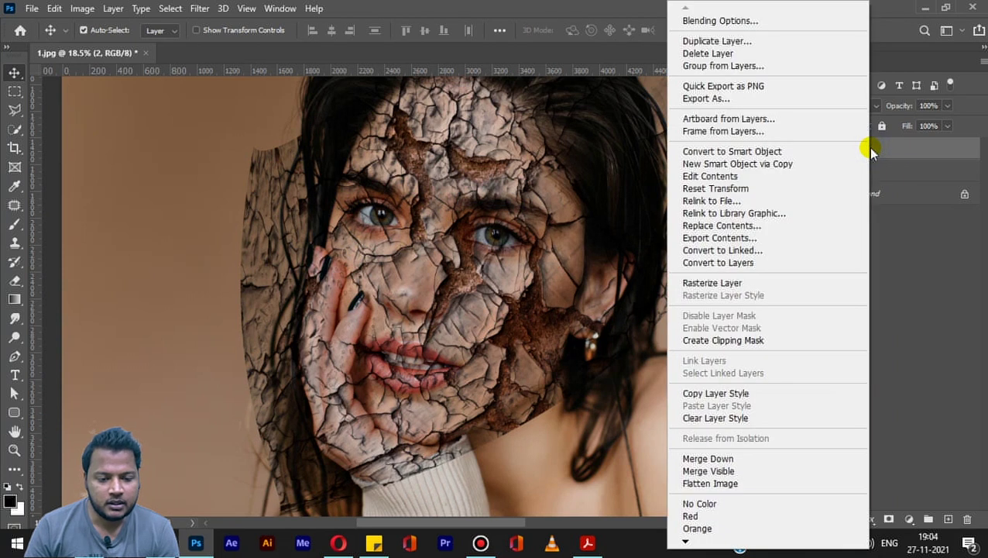
{"action": "left_click", "coordinate": [806, 283]}
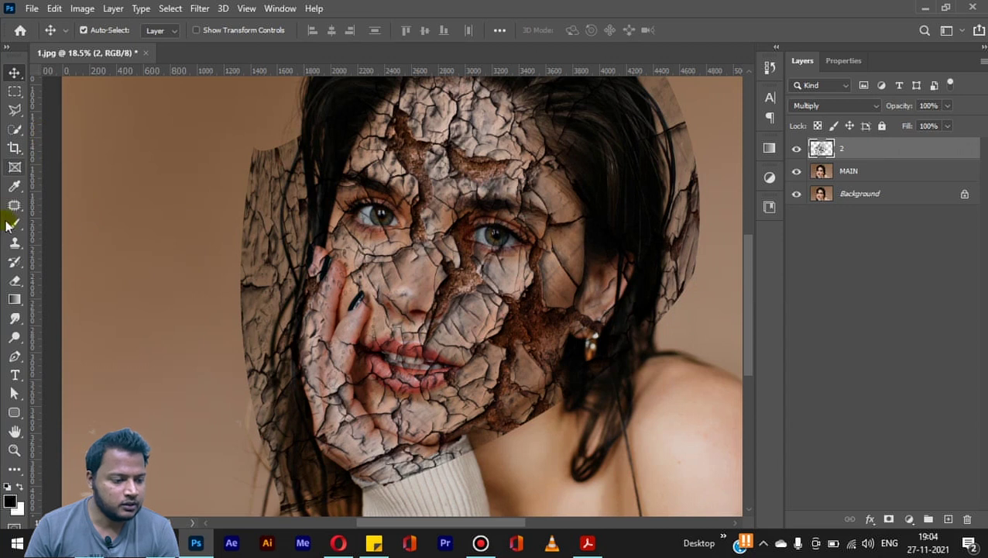
- Select the face outline with the Magnetic Lasso tool
{"action": "left_click", "coordinate": [15, 110]}
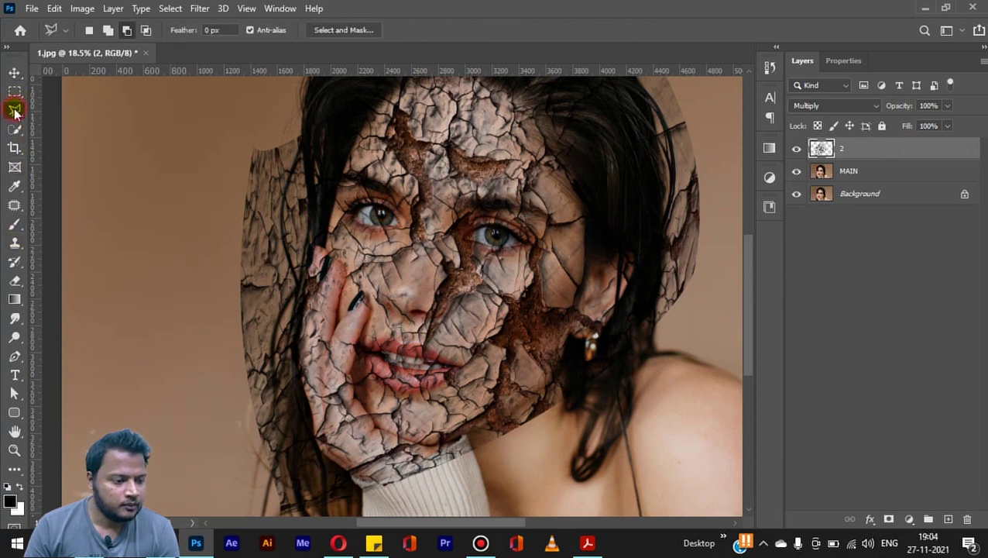
{"action": "right_click", "coordinate": [14, 110]}
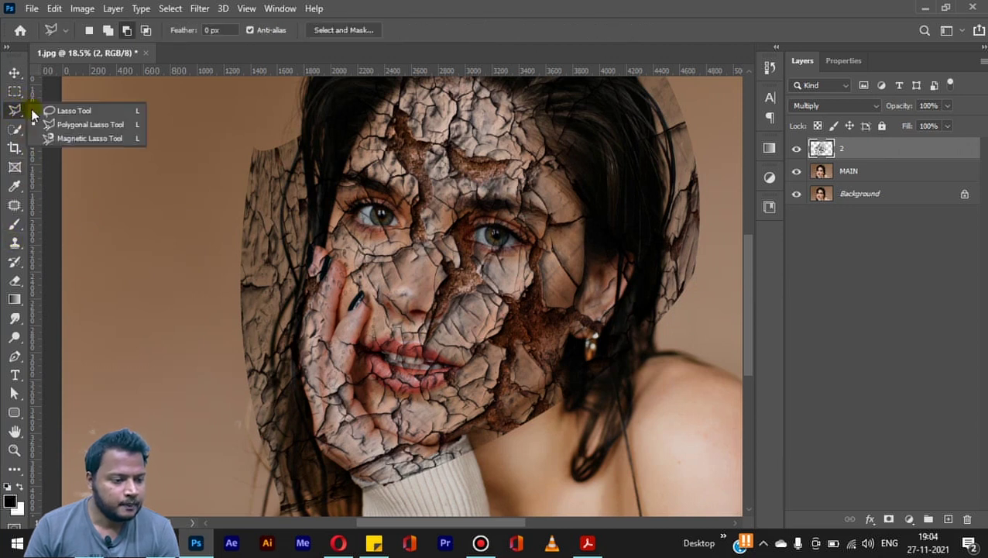
{"action": "left_click", "coordinate": [74, 125]}
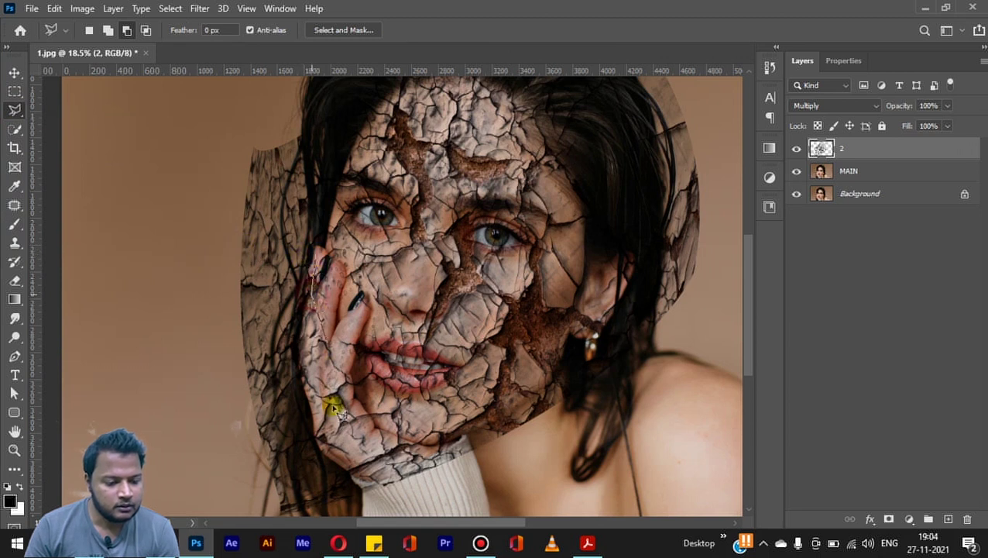
{"action": "left_click", "coordinate": [505, 448]}
{"action": "left_click", "coordinate": [598, 364]}
{"action": "scroll", "coordinate": [611, 427], "scroll_direction": "up", "scroll_amount": 3}
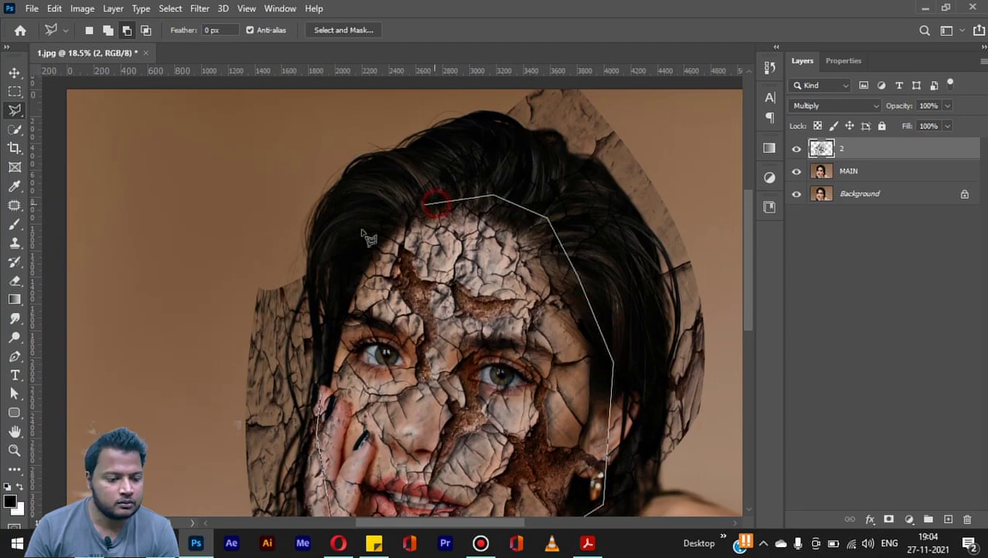
{"action": "double_click", "coordinate": [306, 378]}
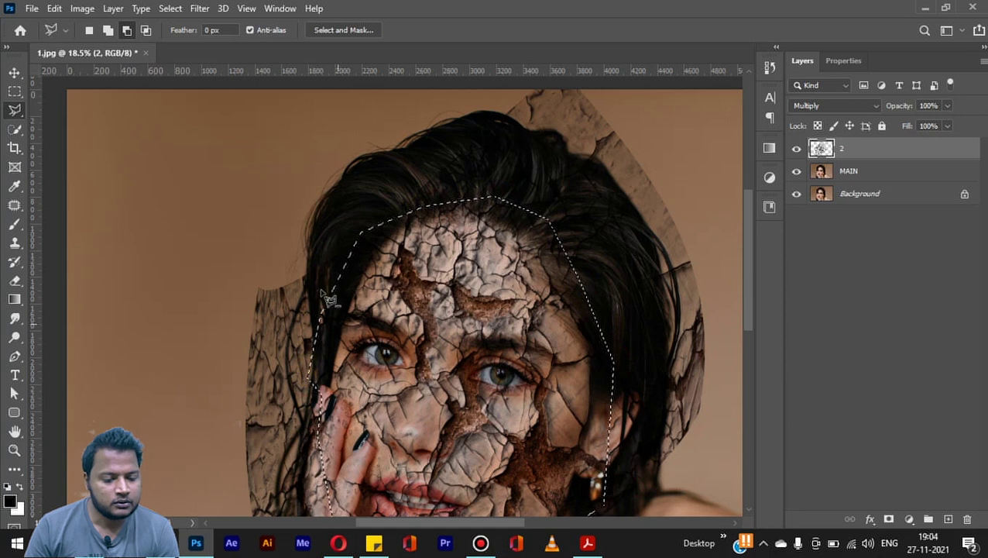
- Invert the selection, delete the texture outside the face, and deselect
{"action": "right_click", "coordinate": [361, 291]}
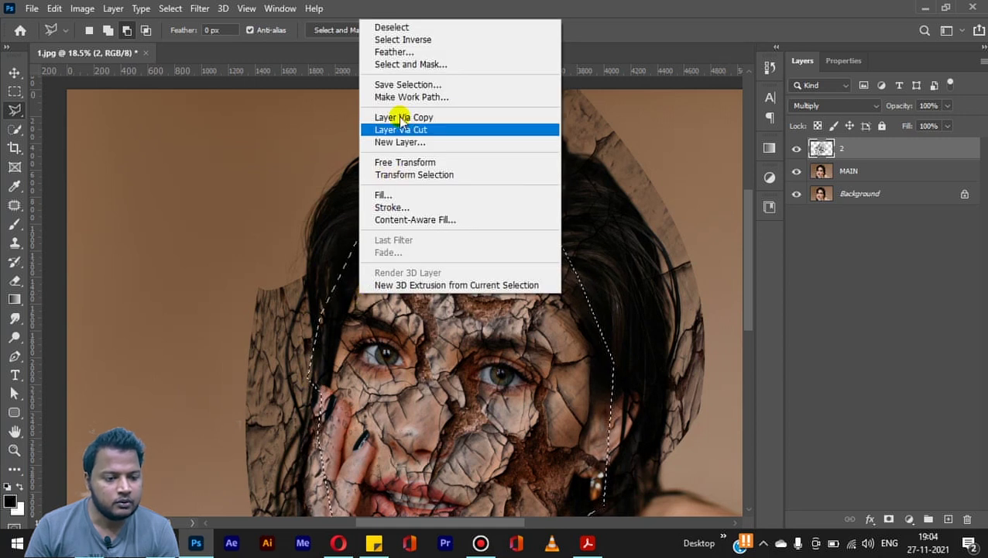
{"action": "left_click", "coordinate": [401, 40]}
{"action": "scroll", "coordinate": [407, 197], "scroll_direction": "down", "scroll_amount": 2}
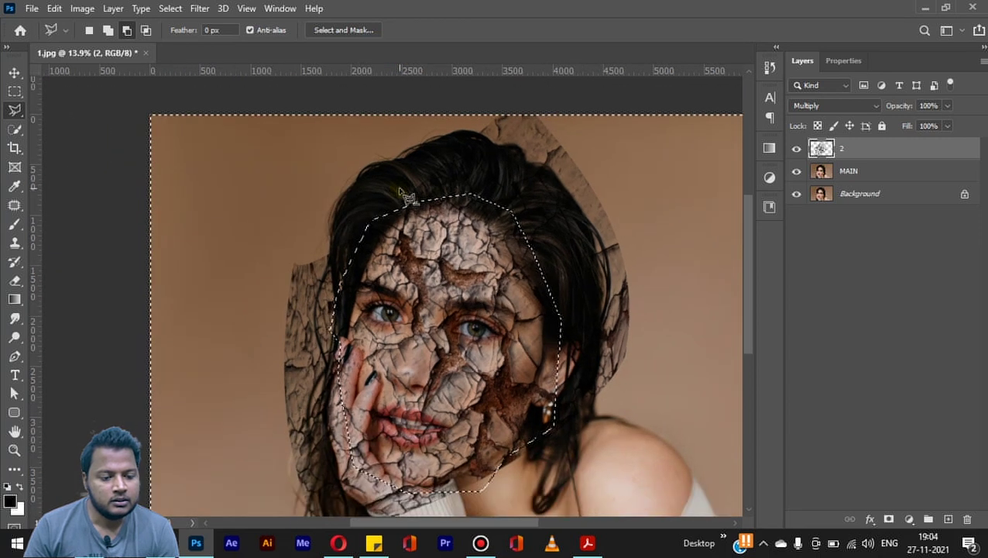
{"action": "scroll", "coordinate": [391, 170], "scroll_direction": "down", "scroll_amount": 1}
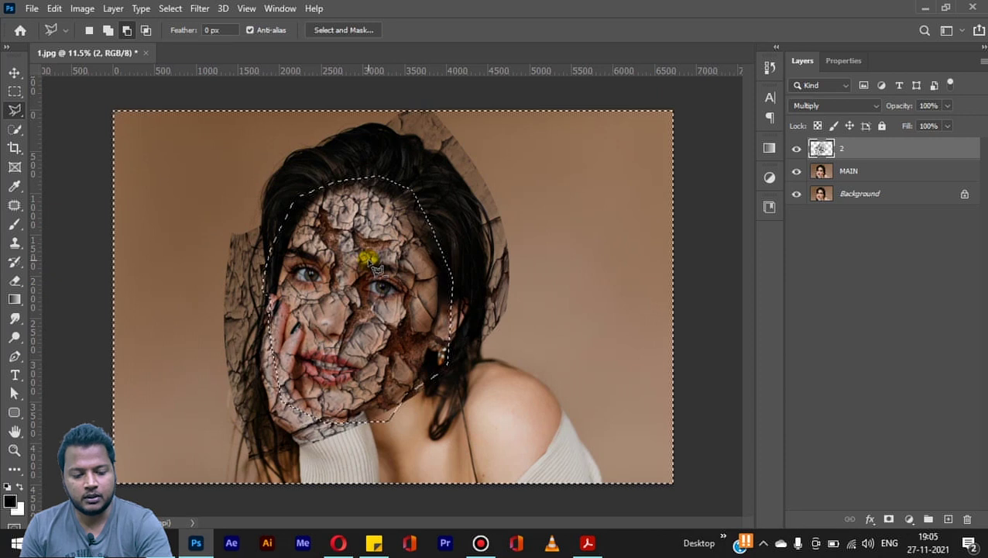
{"action": "key", "text": "Delete"}
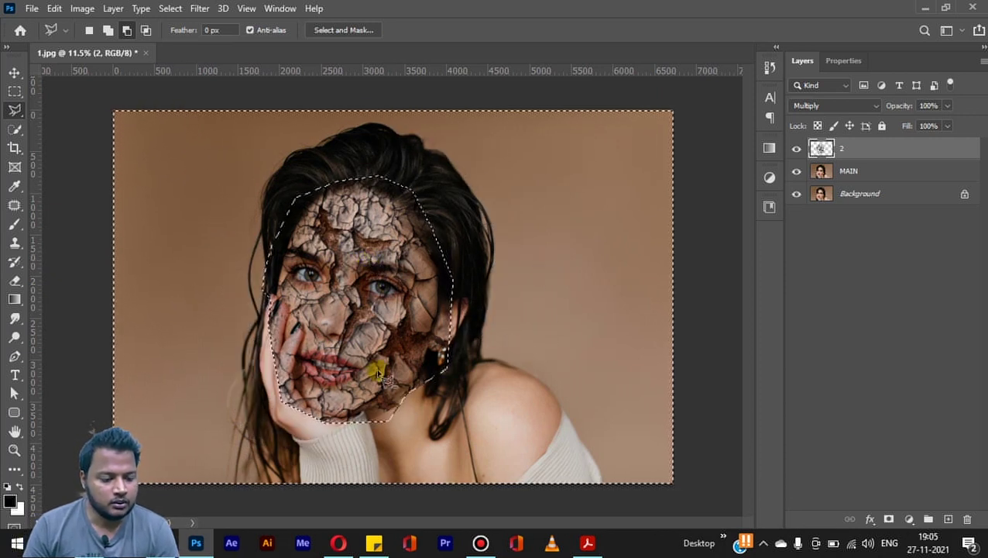
{"action": "right_click", "coordinate": [196, 222]}
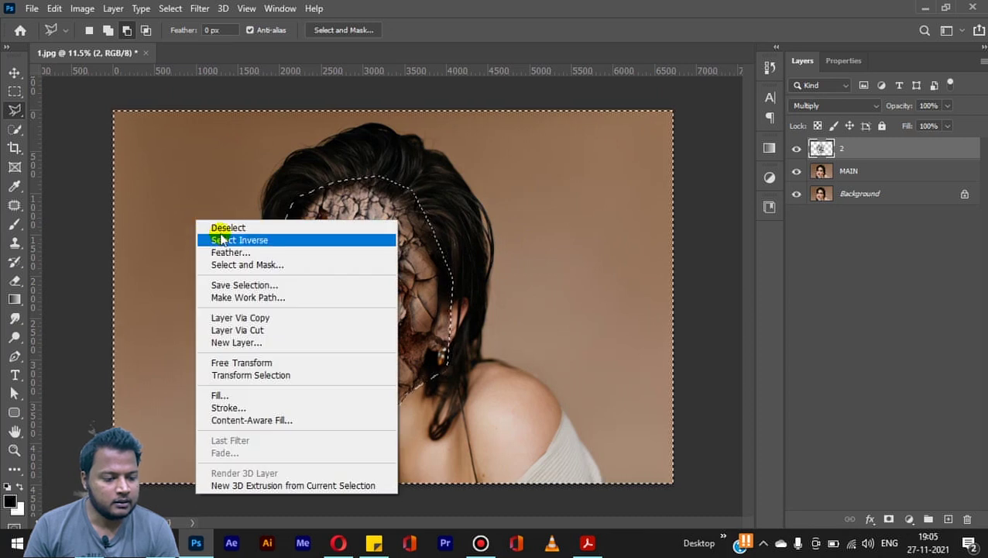
{"action": "left_click", "coordinate": [225, 228]}
{"action": "left_click", "coordinate": [15, 73]}
{"action": "scroll", "coordinate": [335, 319], "scroll_direction": "up", "scroll_amount": 5}
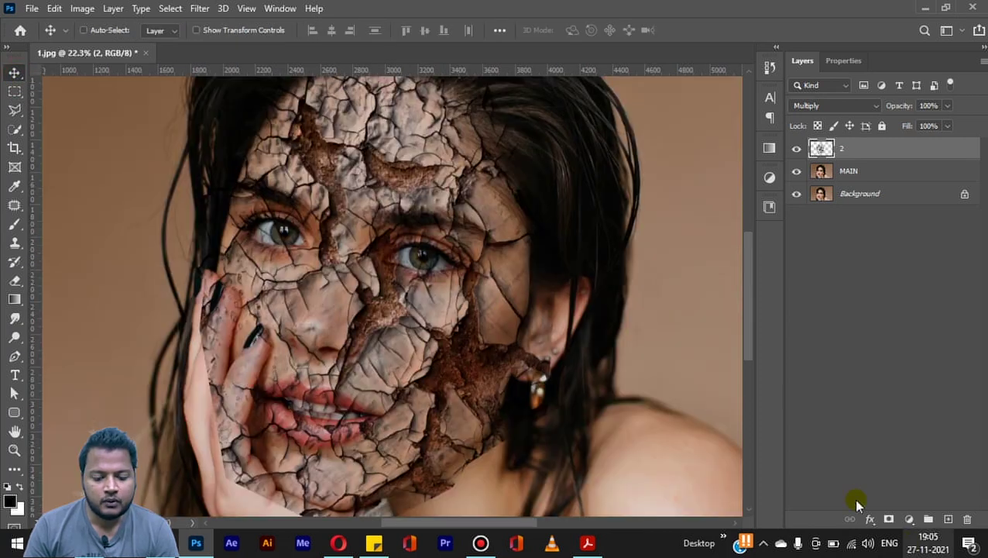
- Add a Levels adjustment layer clipped to texture layer 2
{"action": "left_click", "coordinate": [909, 518]}
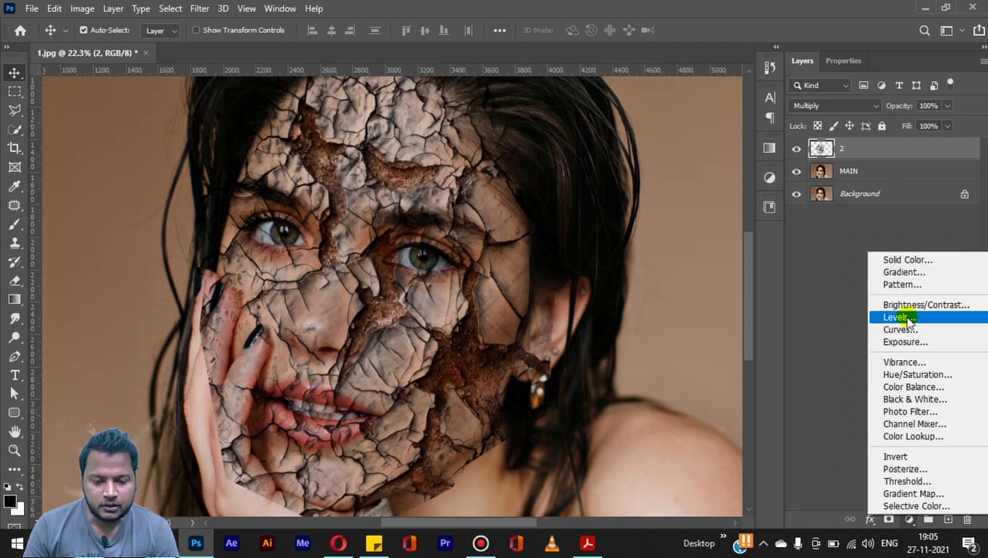
{"action": "left_click", "coordinate": [898, 317]}
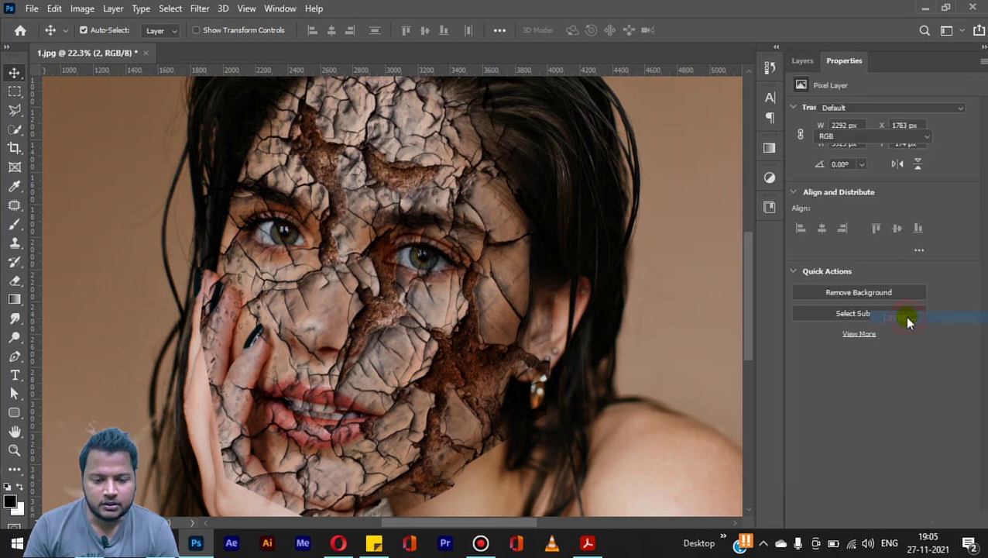
{"action": "left_click", "coordinate": [803, 61]}
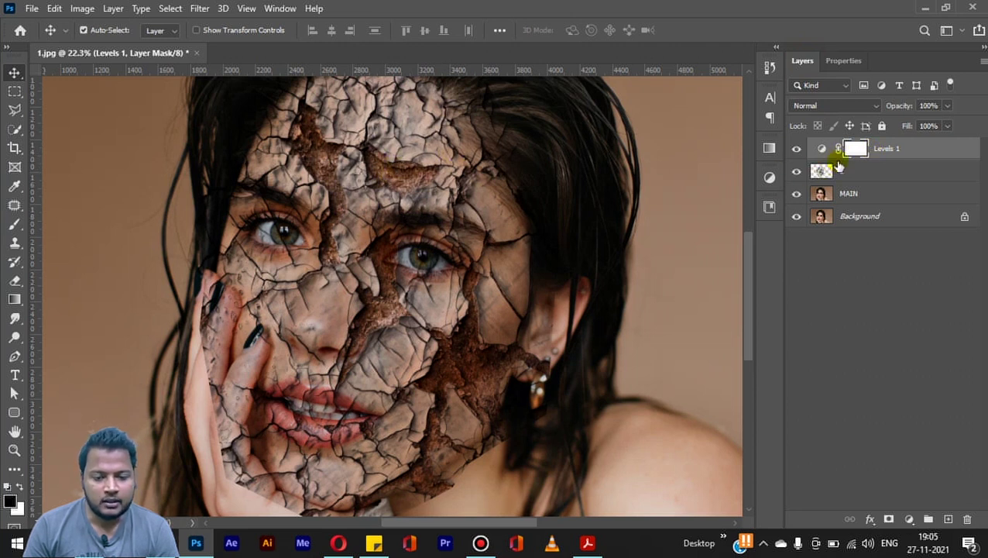
{"action": "right_click", "coordinate": [918, 151]}
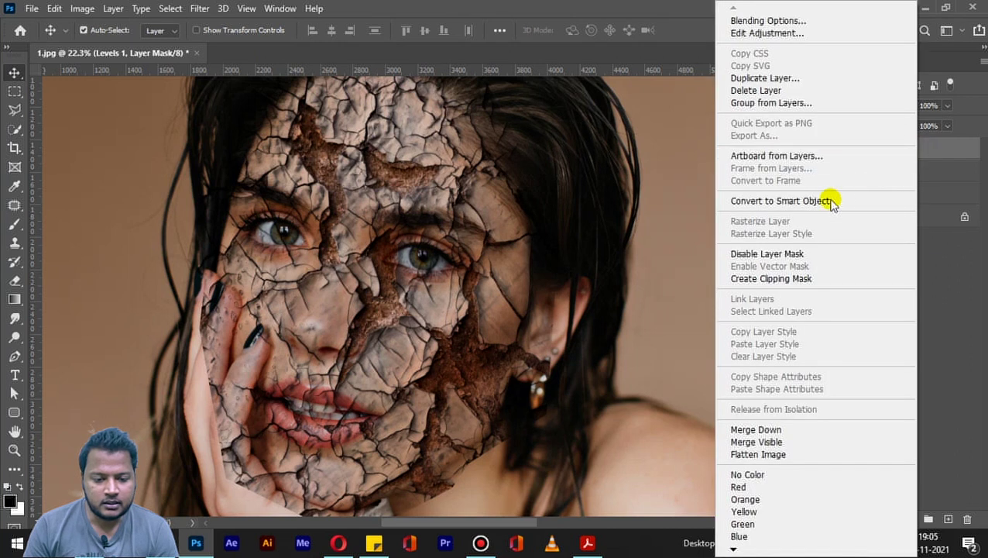
{"action": "left_click", "coordinate": [767, 280]}
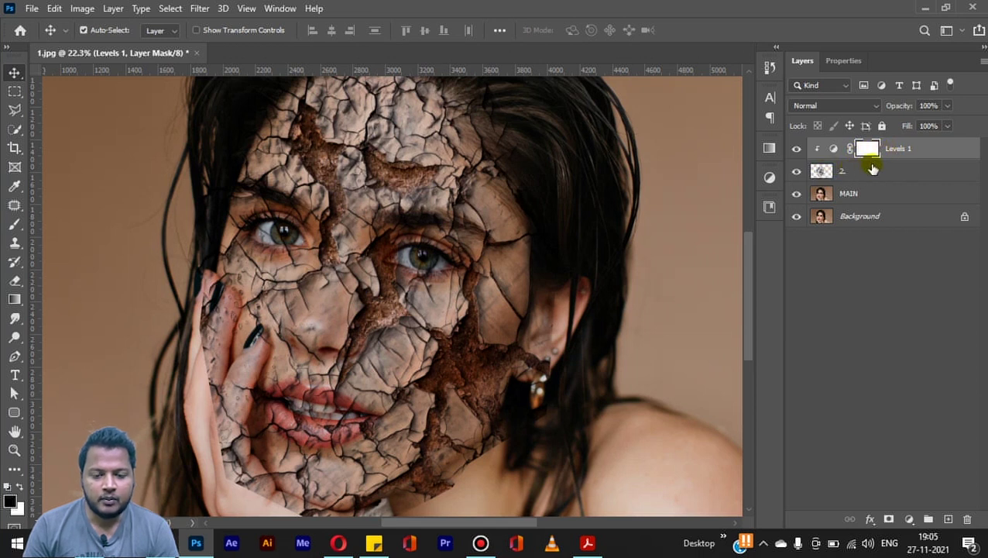
- Set Levels 1 inputs to black 0, midtones 1.45 and white 105
{"action": "left_click", "coordinate": [844, 62]}
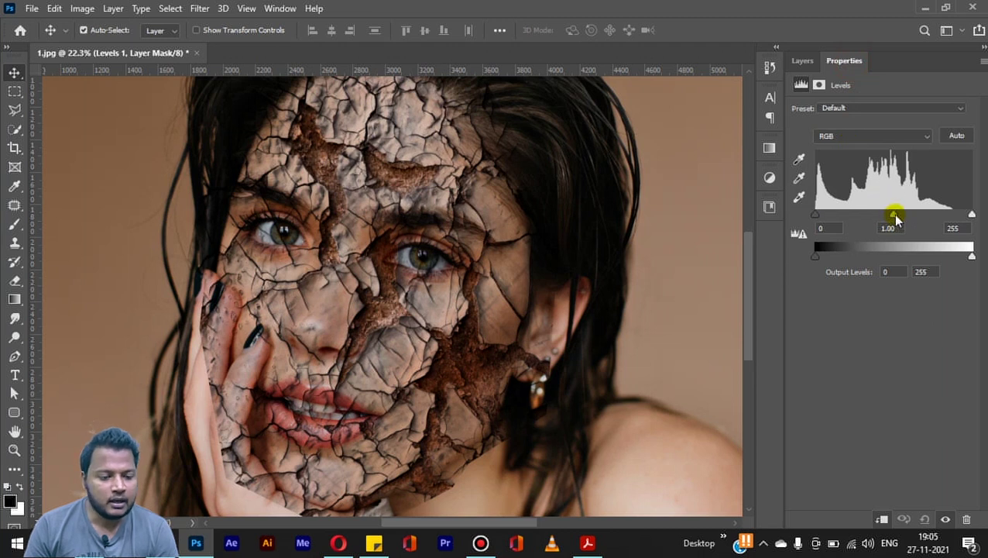
{"action": "left_click_drag", "start_coordinate": [895, 217], "coordinate": [856, 215]}
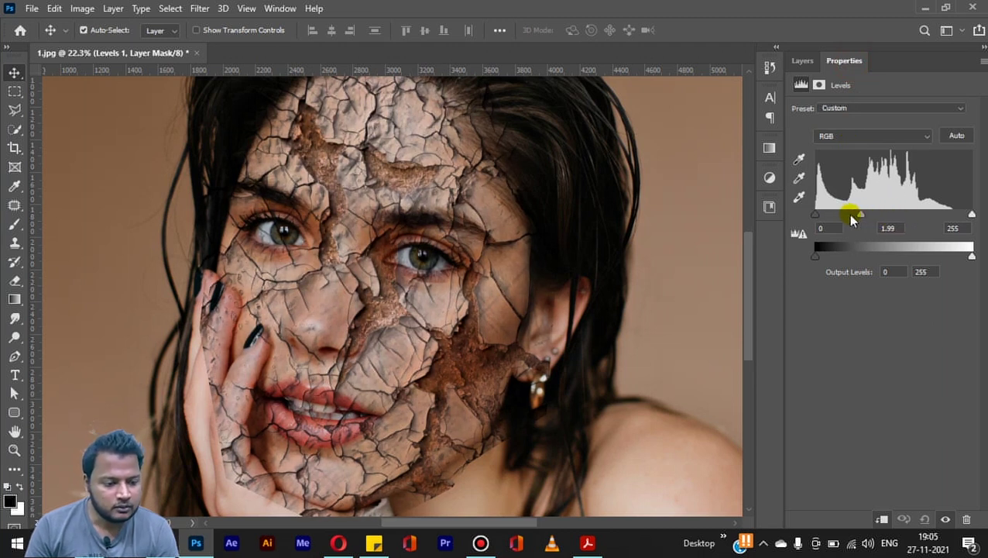
{"action": "left_click_drag", "start_coordinate": [973, 215], "coordinate": [872, 217]}
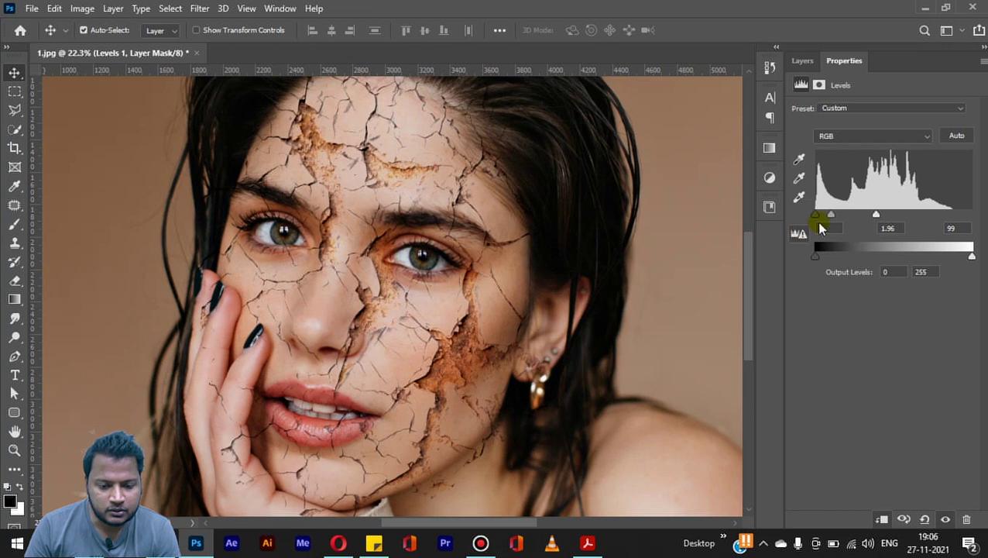
{"action": "left_click_drag", "start_coordinate": [829, 223], "coordinate": [842, 218]}
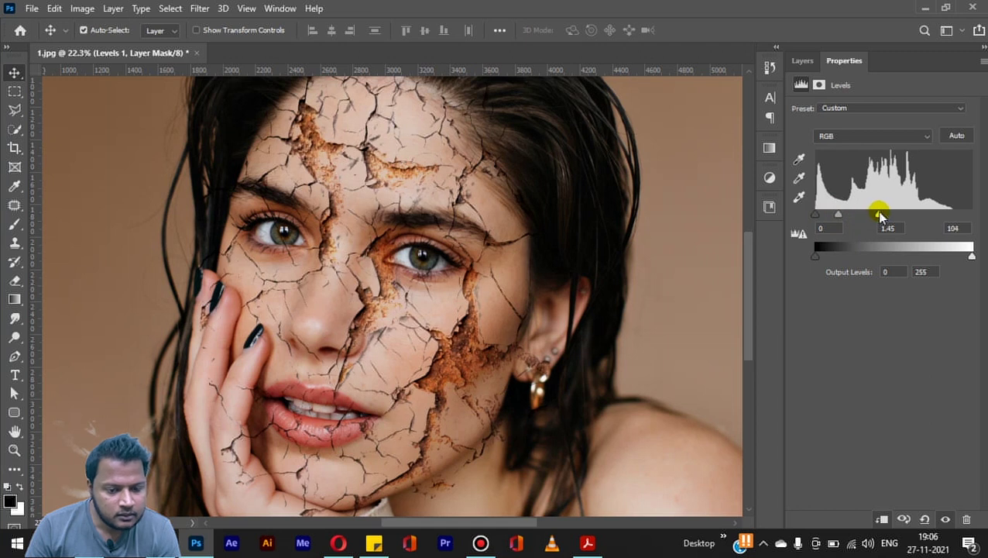
{"action": "left_click_drag", "start_coordinate": [838, 216], "coordinate": [840, 219]}
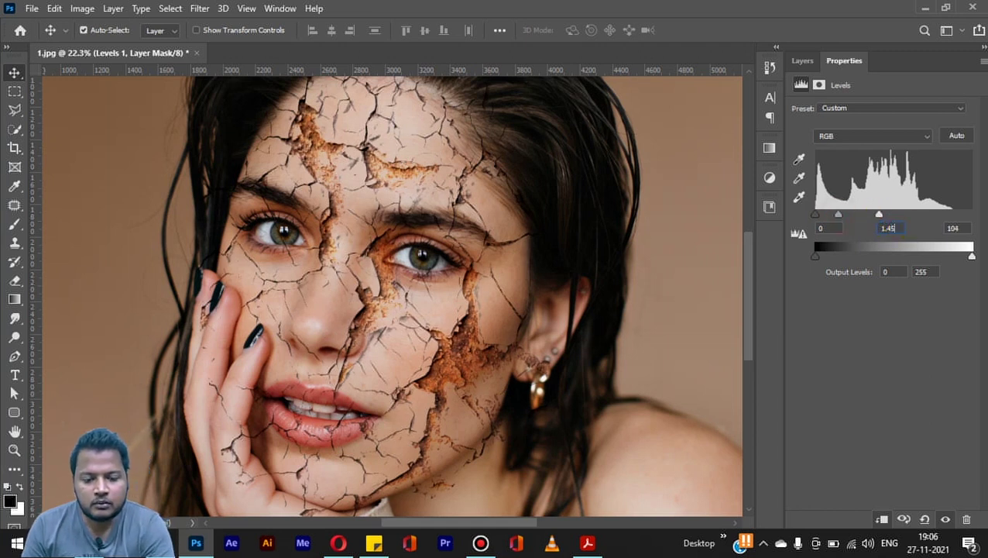
{"action": "left_click_drag", "start_coordinate": [880, 220], "coordinate": [880, 219]}
{"action": "left_click", "coordinate": [888, 227]}
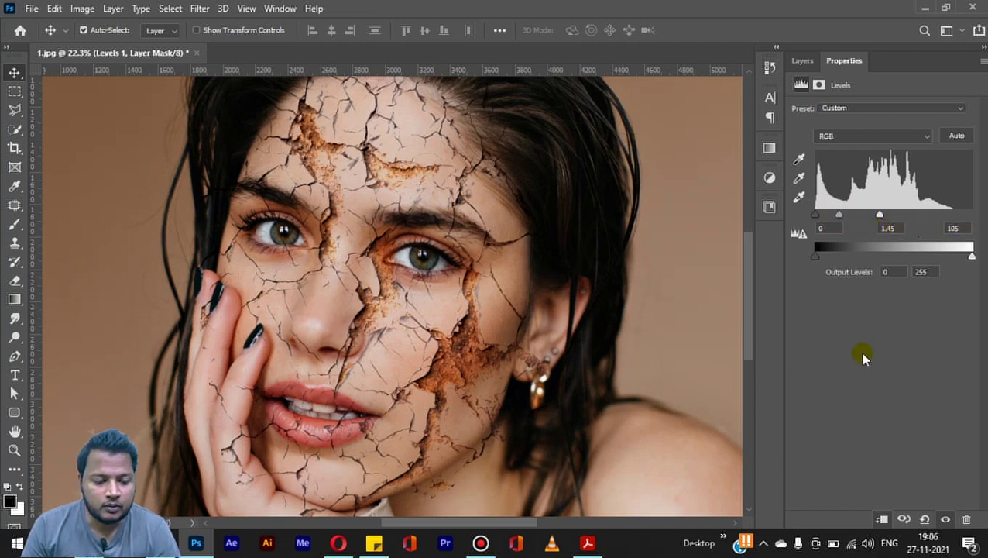
{"action": "scroll", "coordinate": [522, 249], "scroll_direction": "down", "scroll_amount": 1}
{"action": "scroll", "coordinate": [436, 205], "scroll_direction": "up", "scroll_amount": 3}
{"action": "key", "text": "F7"}
{"action": "scroll", "coordinate": [483, 205], "scroll_direction": "up", "scroll_amount": 2}
{"action": "scroll", "coordinate": [480, 205], "scroll_direction": "down", "scroll_amount": 2}
{"action": "scroll", "coordinate": [477, 389], "scroll_direction": "down", "scroll_amount": 1}
{"action": "left_click", "coordinate": [796, 170]}
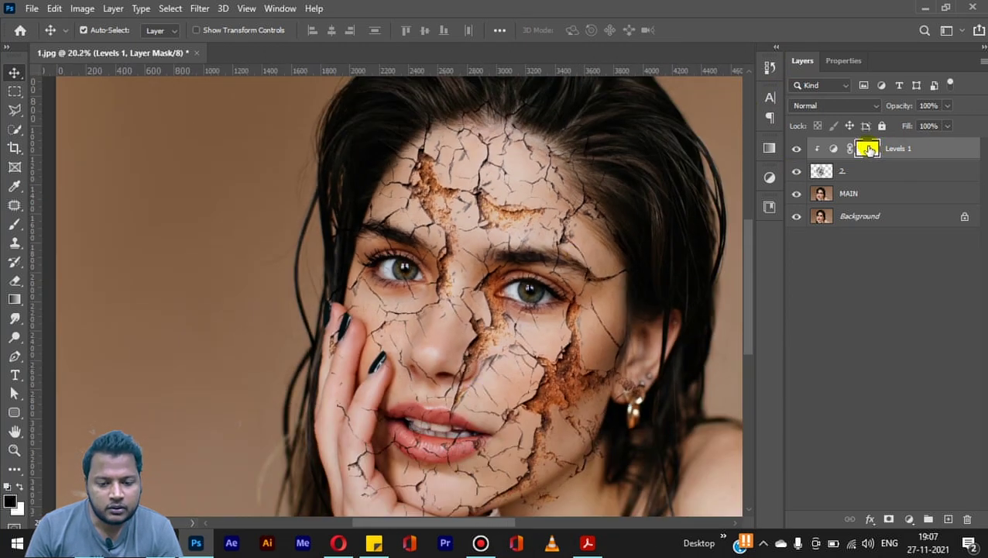
- Set up a soft brush at 25% opacity and enlarge its size
{"action": "left_click", "coordinate": [15, 226]}
{"action": "left_click", "coordinate": [66, 224]}
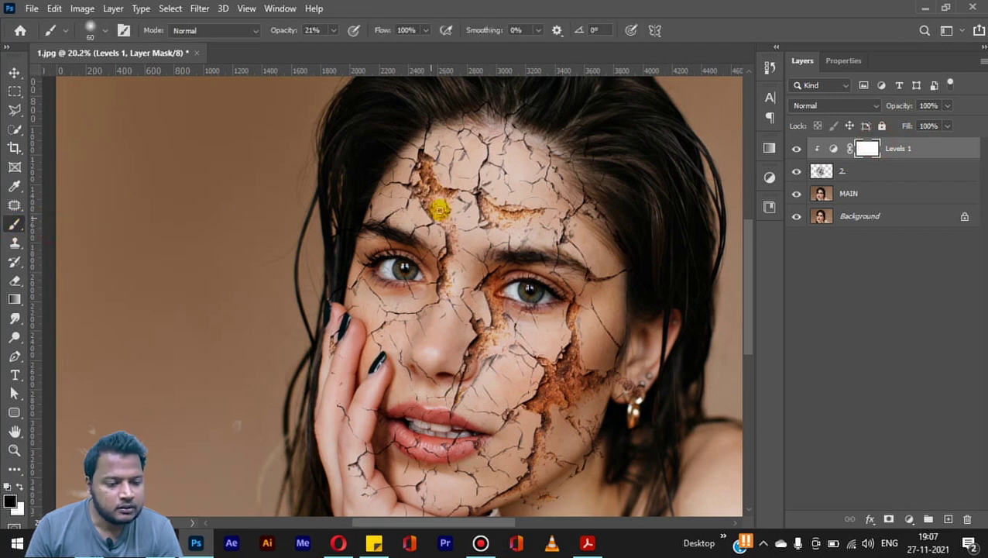
{"action": "key", "text": "0"}
{"action": "scroll", "coordinate": [439, 209], "scroll_direction": "up", "scroll_amount": 1}
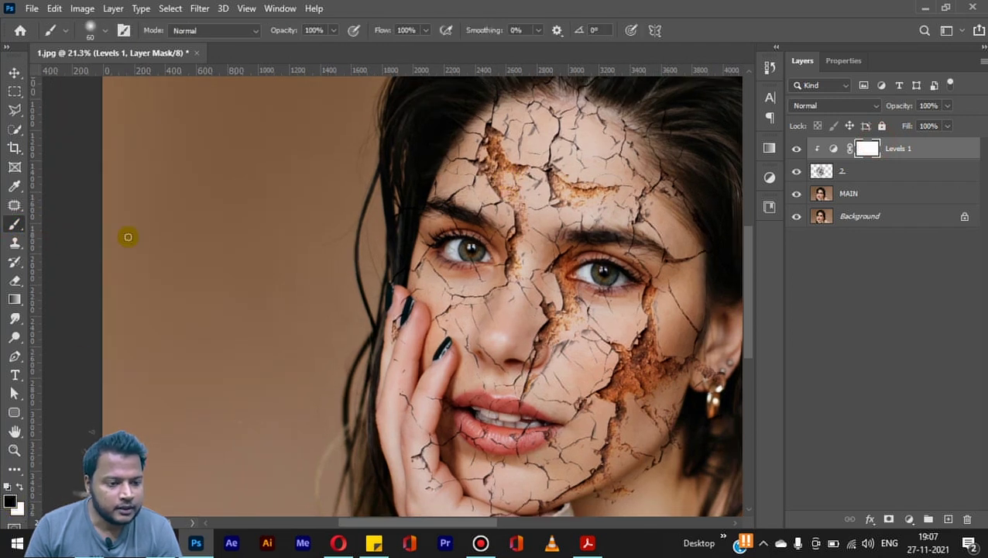
{"action": "left_click", "coordinate": [314, 30]}
{"action": "type", "text": "25"}
{"action": "scroll", "coordinate": [499, 177], "scroll_direction": "up", "scroll_amount": 2}
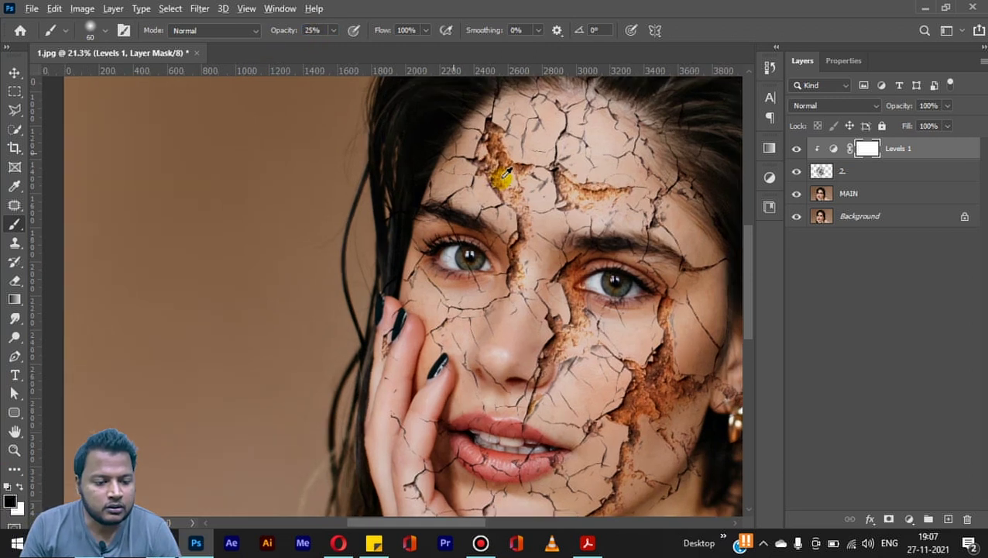
{"action": "scroll", "coordinate": [501, 179], "scroll_direction": "up", "scroll_amount": 3}
{"action": "scroll", "coordinate": [492, 165], "scroll_direction": "down", "scroll_amount": 2}
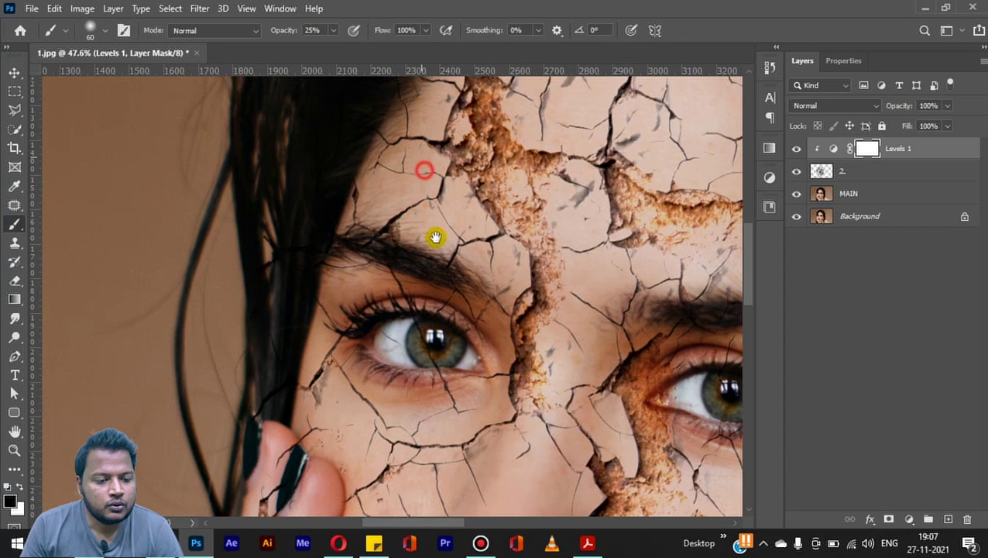
{"action": "scroll", "coordinate": [497, 202], "scroll_direction": "up", "scroll_amount": 1}
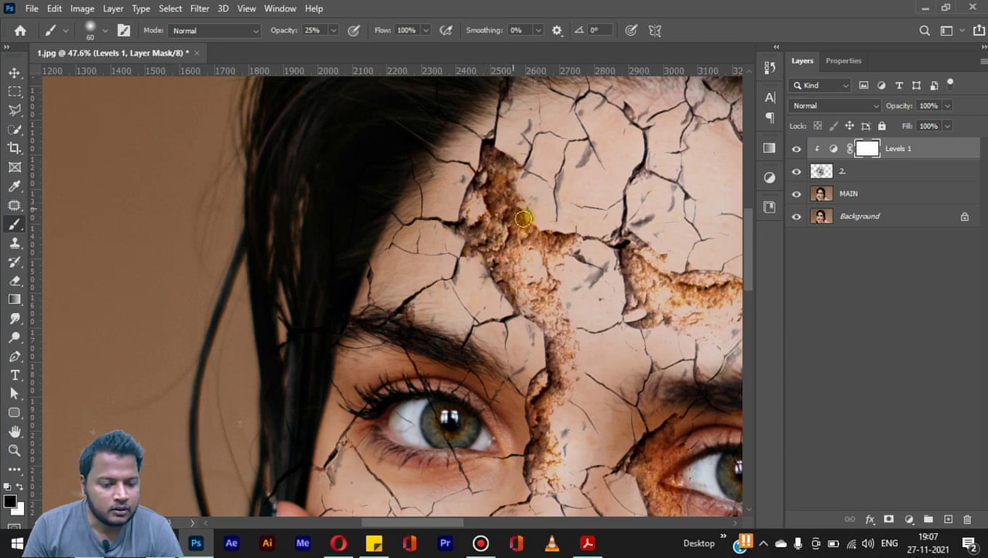
{"action": "scroll", "coordinate": [517, 186], "scroll_direction": "down", "scroll_amount": 2}
{"action": "scroll", "coordinate": [525, 197], "scroll_direction": "right", "scroll_amount": 3}
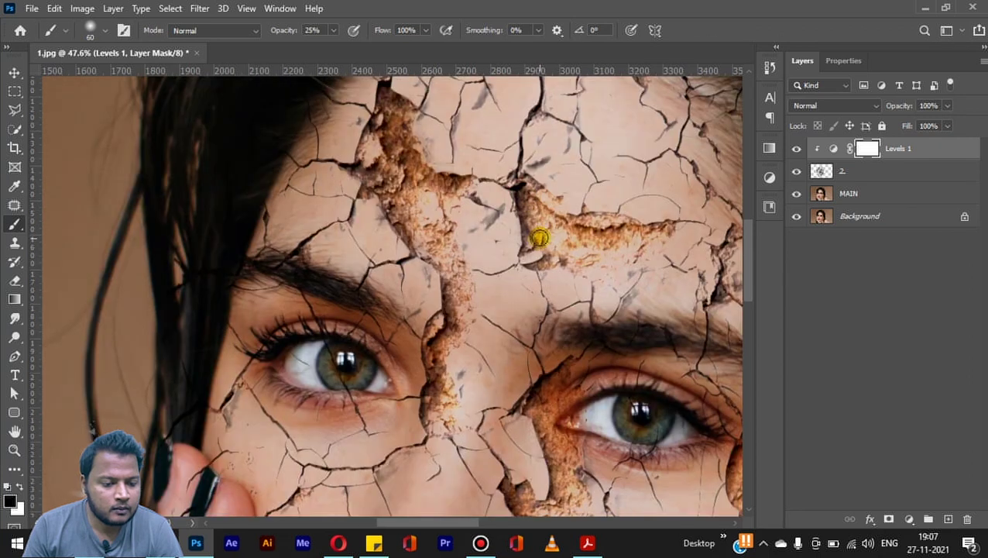
{"action": "key", "text": "bracketright"}
{"action": "key", "text": "bracketright"}
{"action": "key", "text": "bracketright"}
{"action": "scroll", "coordinate": [556, 252], "scroll_direction": "down", "scroll_amount": 8}
{"action": "scroll", "coordinate": [542, 263], "scroll_direction": "right", "scroll_amount": 4}
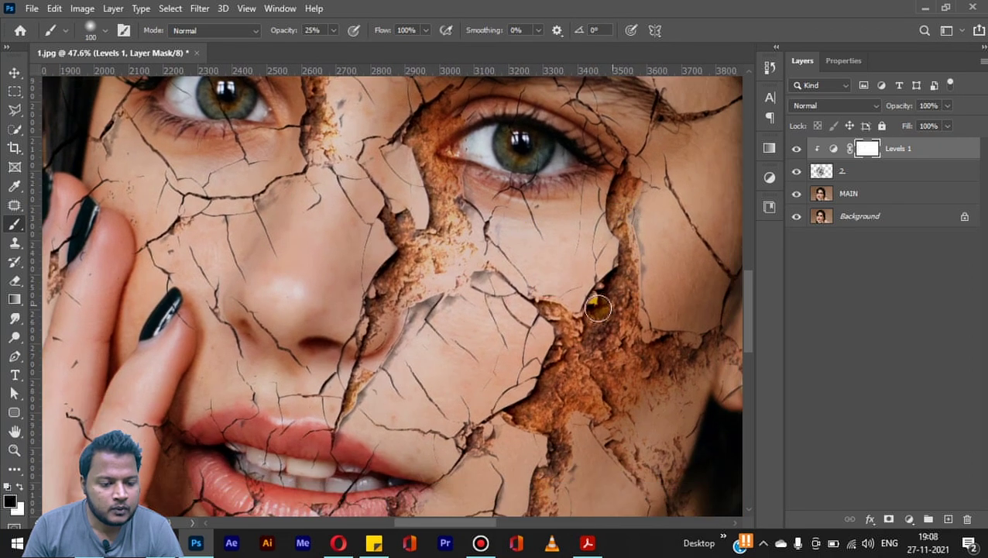
{"action": "scroll", "coordinate": [549, 298], "scroll_direction": "down", "scroll_amount": 5}
- Paint black on the Levels 1 mask along the cracks beside the nose and eye
{"action": "mouse_move", "coordinate": [595, 280]}
{"action": "left_mouse_down"}
{"action": "mouse_move", "coordinate": [588, 225]}
{"action": "mouse_move", "coordinate": [623, 178]}
{"action": "left_mouse_up"}
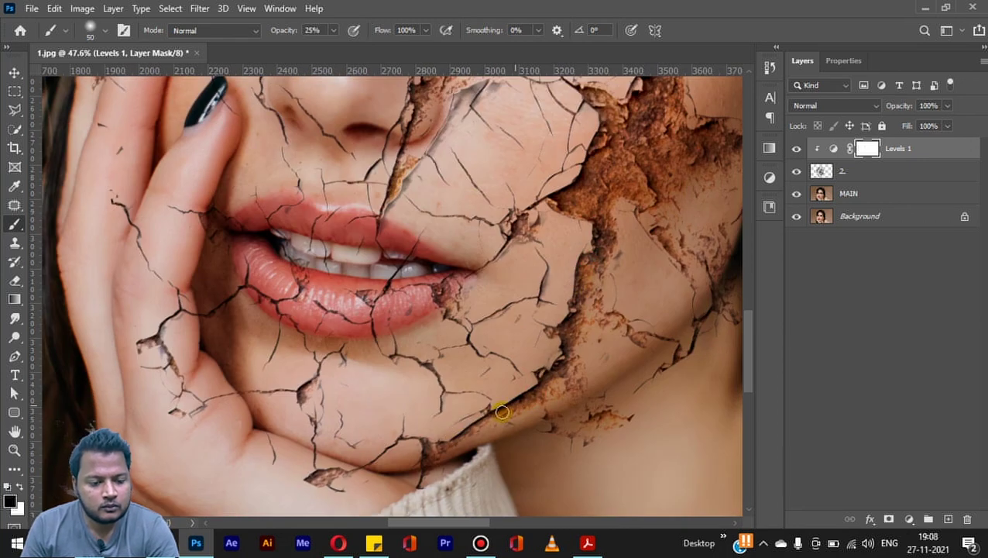
{"action": "scroll", "coordinate": [413, 442], "scroll_direction": "up", "scroll_amount": 5}
{"action": "scroll", "coordinate": [413, 442], "scroll_direction": "left", "scroll_amount": 1}
{"action": "scroll", "coordinate": [465, 230], "scroll_direction": "up", "scroll_amount": 2}
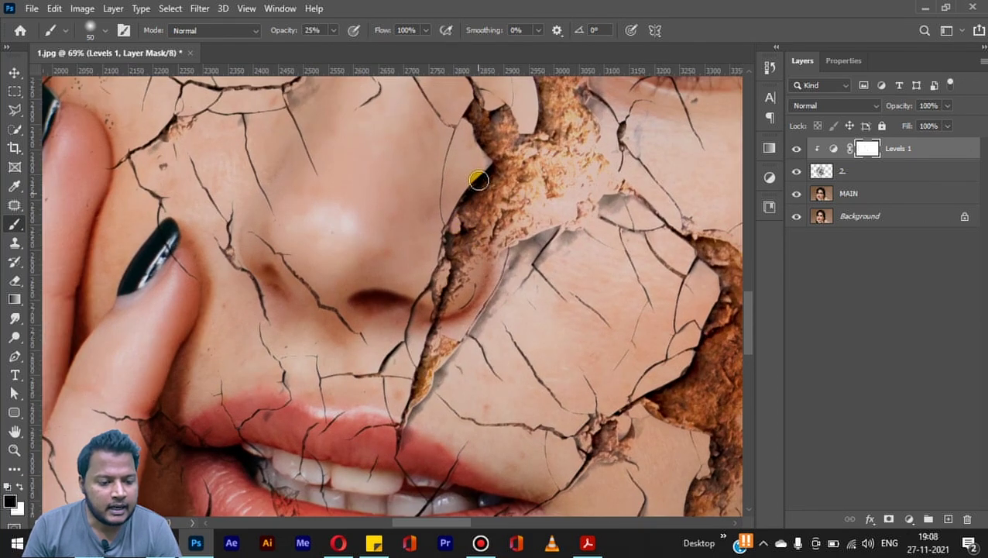
{"action": "left_click", "coordinate": [477, 183]}
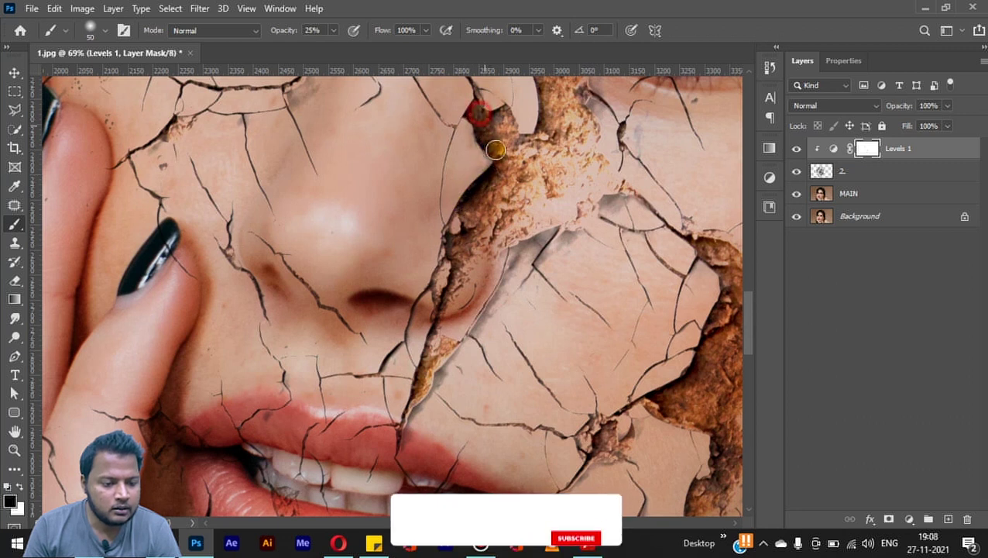
{"action": "left_click", "coordinate": [456, 246]}
{"action": "left_click", "coordinate": [455, 261]}
{"action": "left_click", "coordinate": [524, 190]}
{"action": "scroll", "coordinate": [531, 294], "scroll_direction": "up", "scroll_amount": 3}
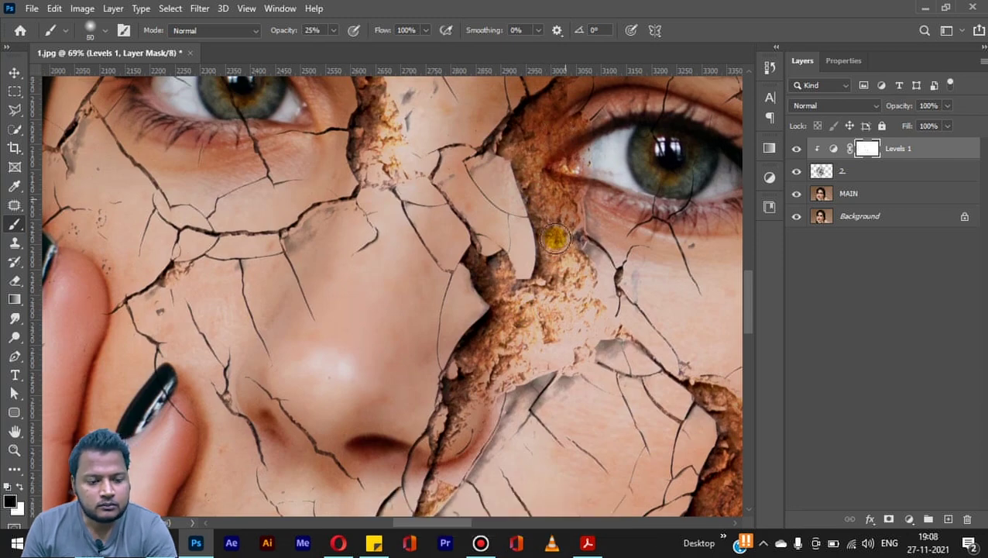
{"action": "scroll", "coordinate": [542, 182], "scroll_direction": "down", "scroll_amount": 5}
{"action": "scroll", "coordinate": [467, 185], "scroll_direction": "up", "scroll_amount": 5}
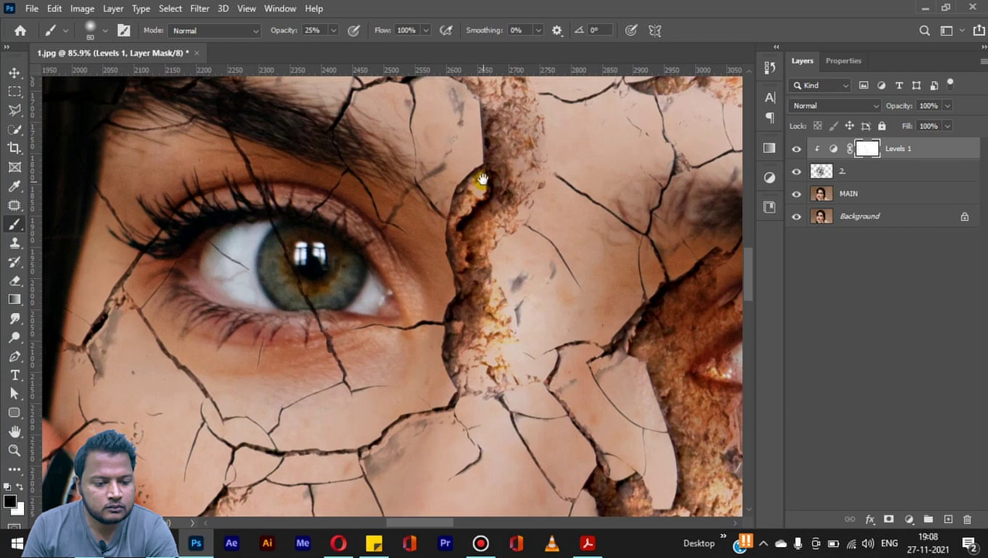
{"action": "scroll", "coordinate": [495, 185], "scroll_direction": "up", "scroll_amount": 3}
{"action": "scroll", "coordinate": [524, 217], "scroll_direction": "down", "scroll_amount": 2}
{"action": "scroll", "coordinate": [588, 198], "scroll_direction": "down", "scroll_amount": 1}
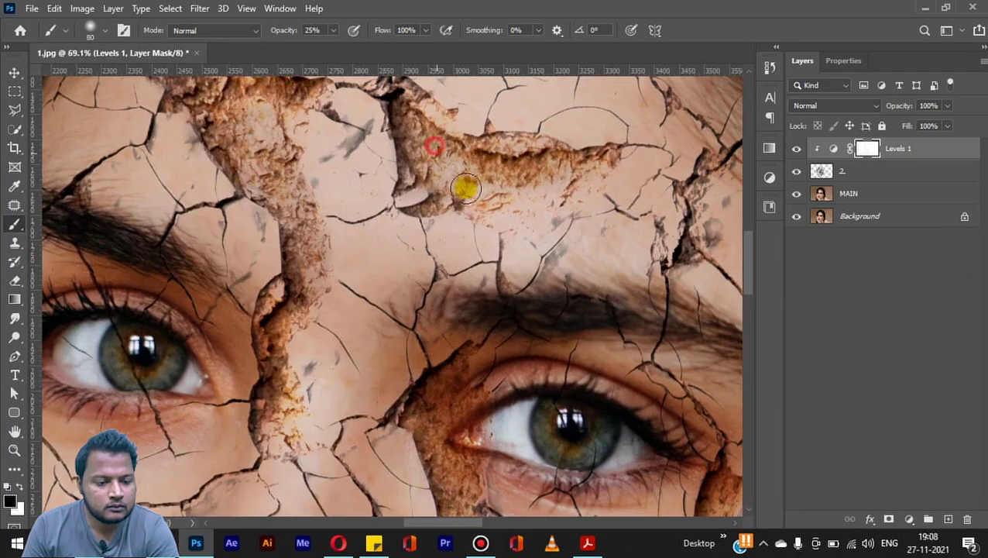
{"action": "scroll", "coordinate": [465, 187], "scroll_direction": "down", "scroll_amount": 1}
{"action": "scroll", "coordinate": [452, 161], "scroll_direction": "down", "scroll_amount": 1}
{"action": "scroll", "coordinate": [489, 184], "scroll_direction": "down", "scroll_amount": 1}
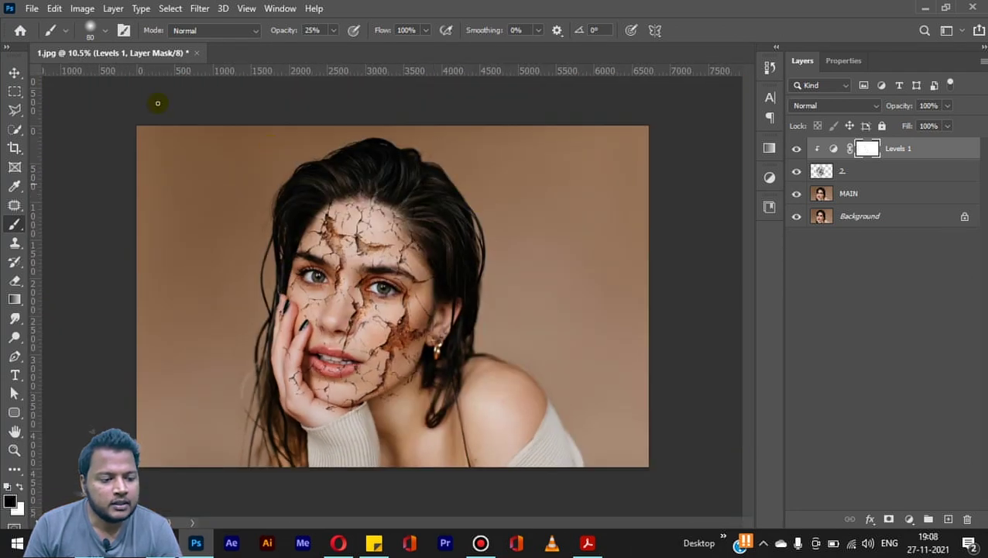
{"action": "left_click", "coordinate": [16, 75]}
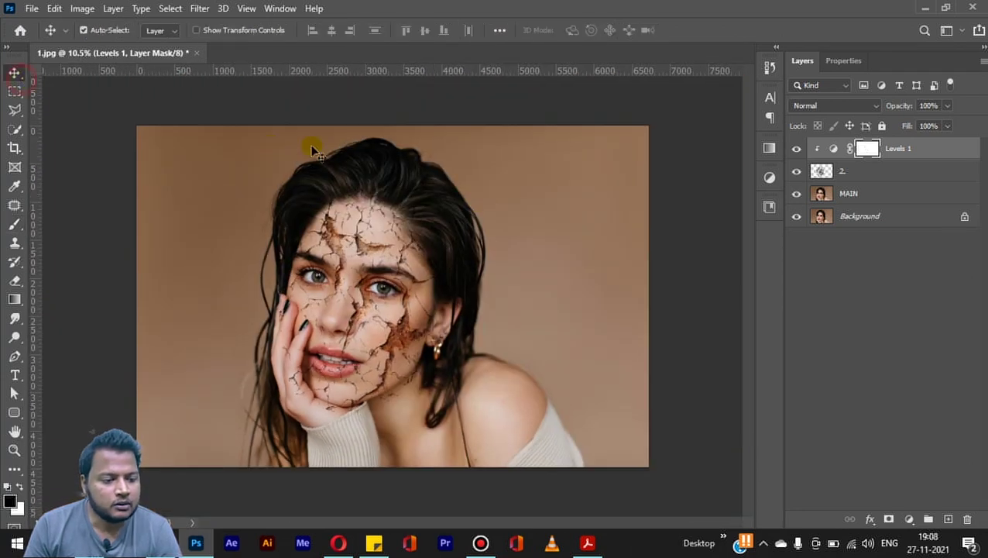
- Name layer 2 'cracked skin layer', then attach a white layer mask to it
{"action": "left_click", "coordinate": [843, 173]}
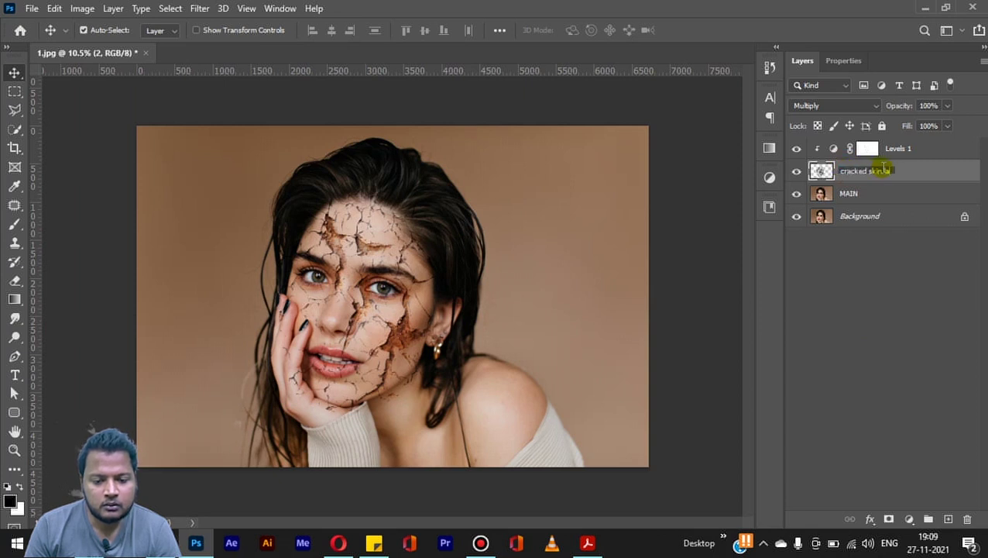
{"action": "key", "text": "Return"}
{"action": "left_click", "coordinate": [887, 261]}
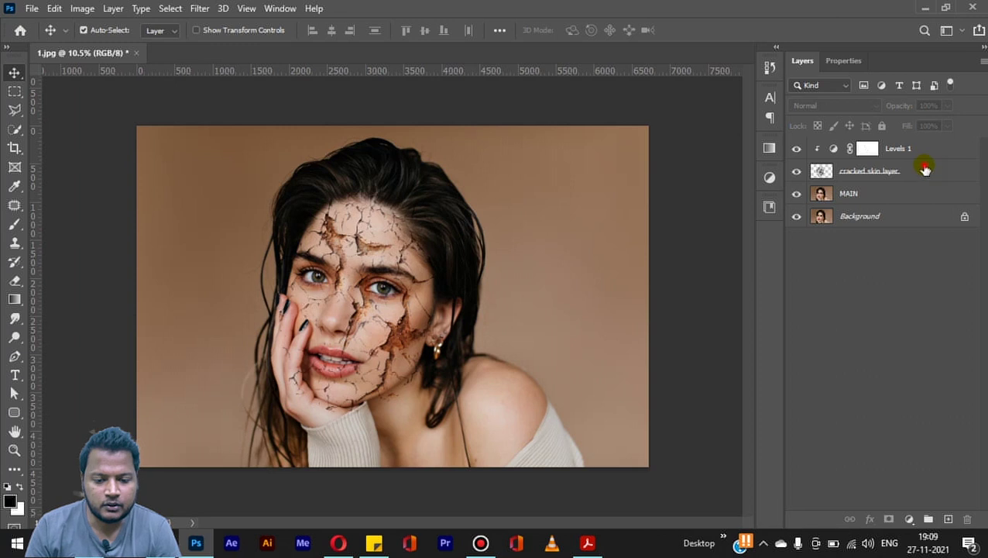
{"action": "left_click", "coordinate": [925, 170]}
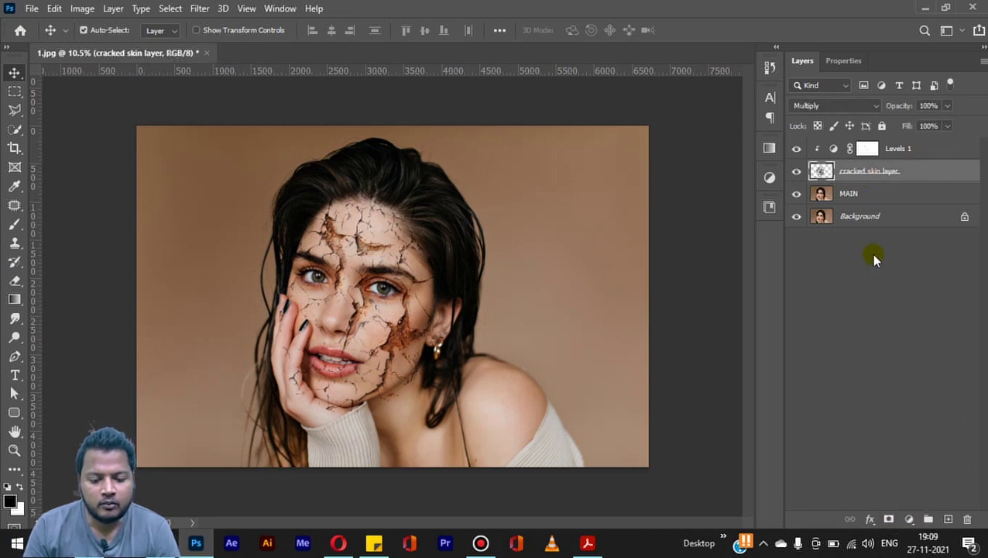
{"action": "left_click", "coordinate": [888, 520]}
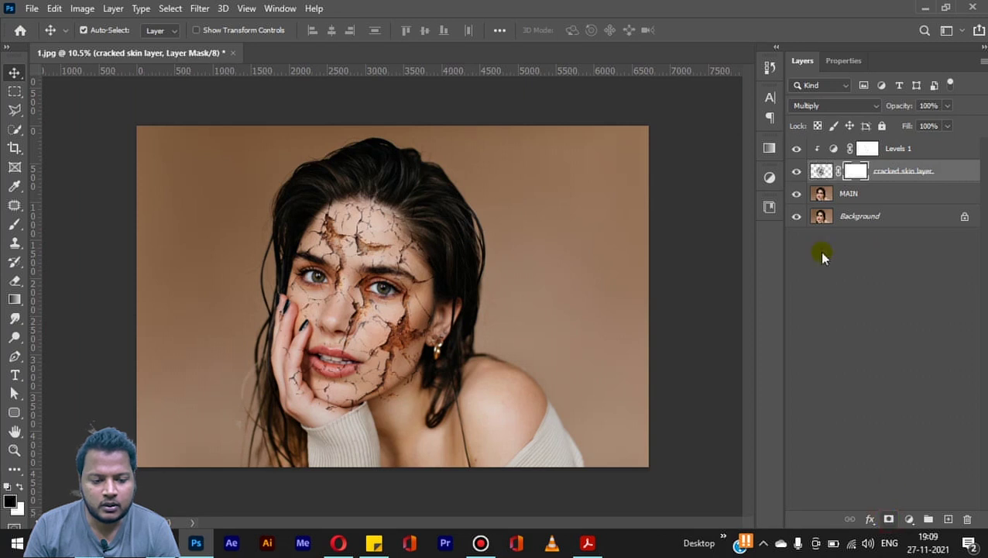
- Switch to the Brush tool at 100% opacity for painting the cracked skin mask
{"action": "scroll", "coordinate": [302, 244], "scroll_direction": "up", "scroll_amount": 2}
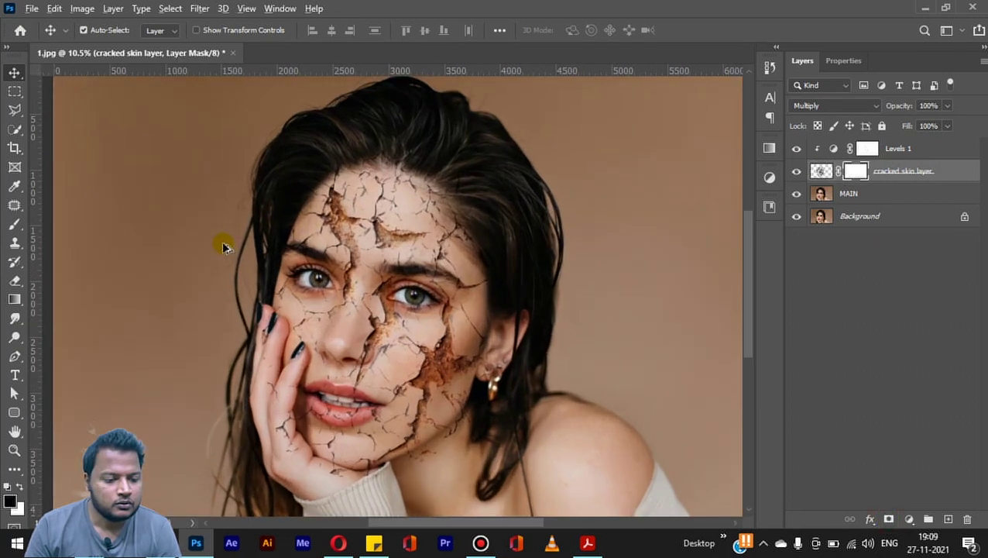
{"action": "scroll", "coordinate": [220, 242], "scroll_direction": "up", "scroll_amount": 2}
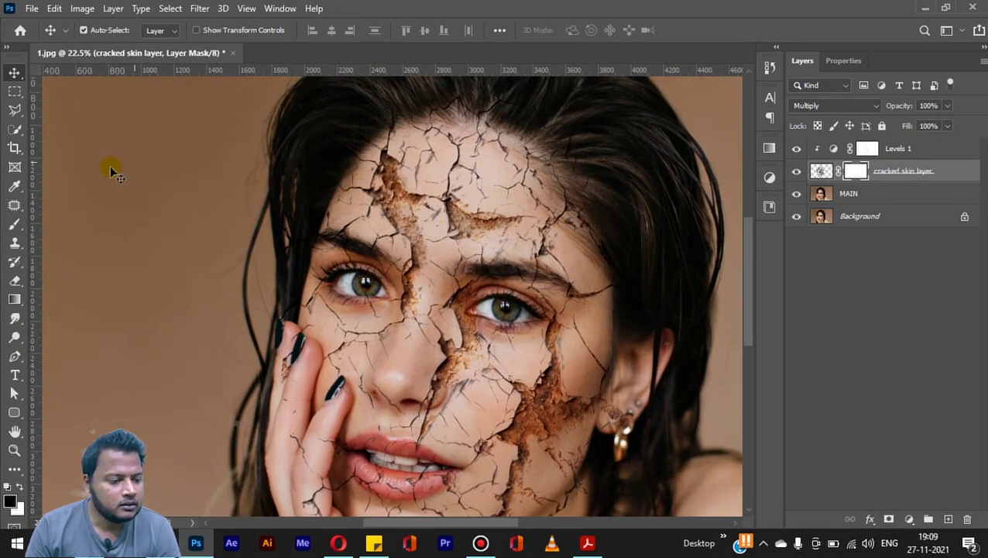
{"action": "left_click", "coordinate": [6, 48]}
{"action": "left_click", "coordinate": [14, 129]}
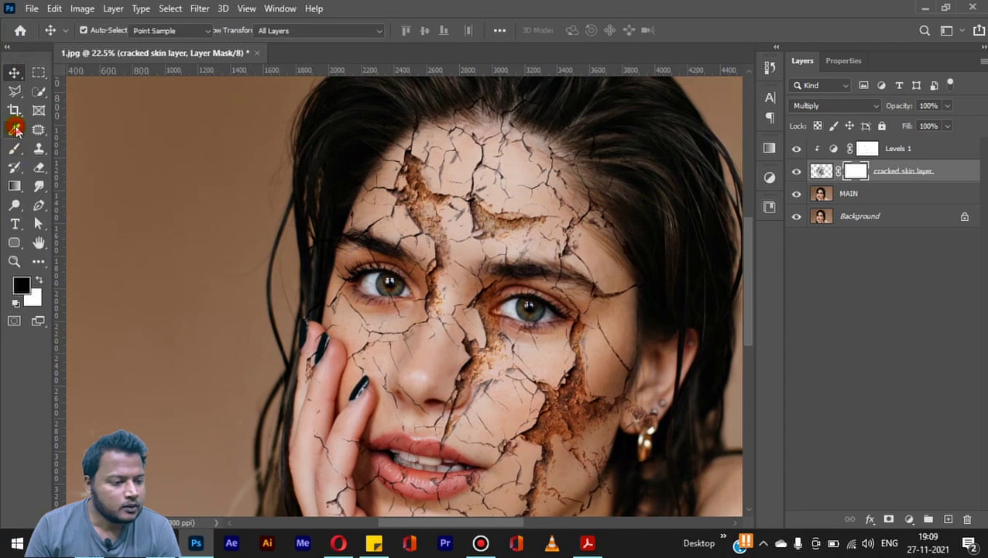
{"action": "right_click", "coordinate": [14, 129]}
{"action": "left_click", "coordinate": [15, 147]}
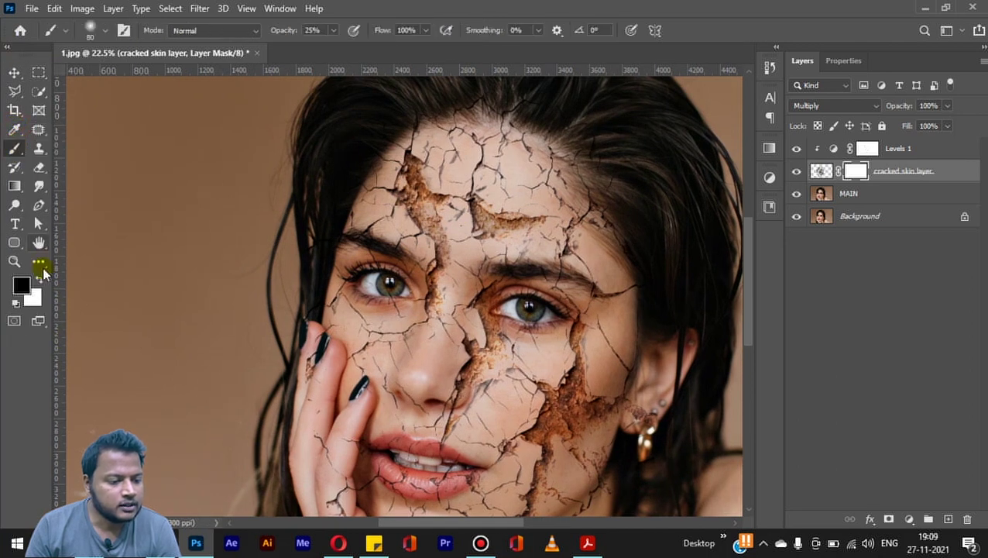
{"action": "scroll", "coordinate": [379, 353], "scroll_direction": "up", "scroll_amount": 2}
{"action": "scroll", "coordinate": [379, 393], "scroll_direction": "up", "scroll_amount": 2}
{"action": "left_click_drag", "start_coordinate": [621, 418], "coordinate": [457, 278]}
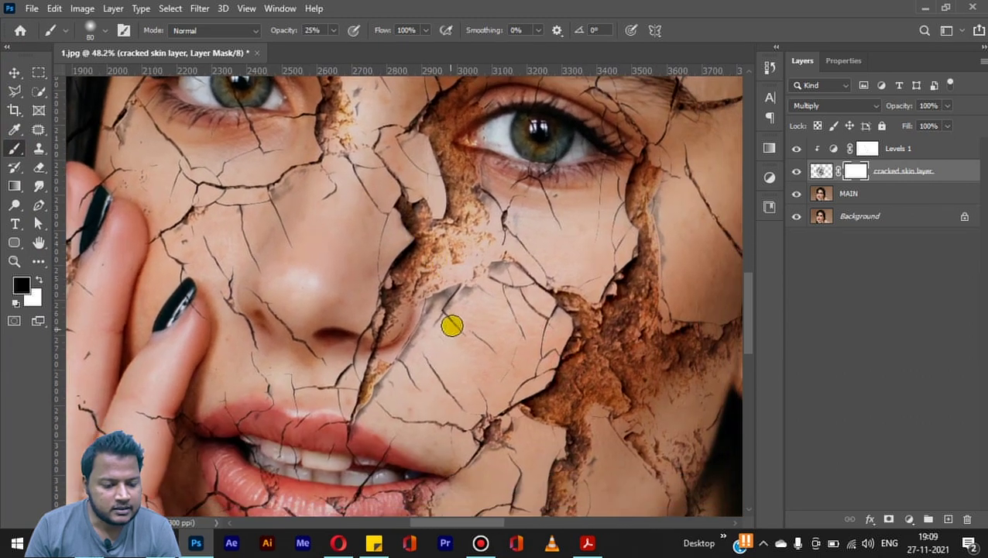
{"action": "key", "text": "0"}
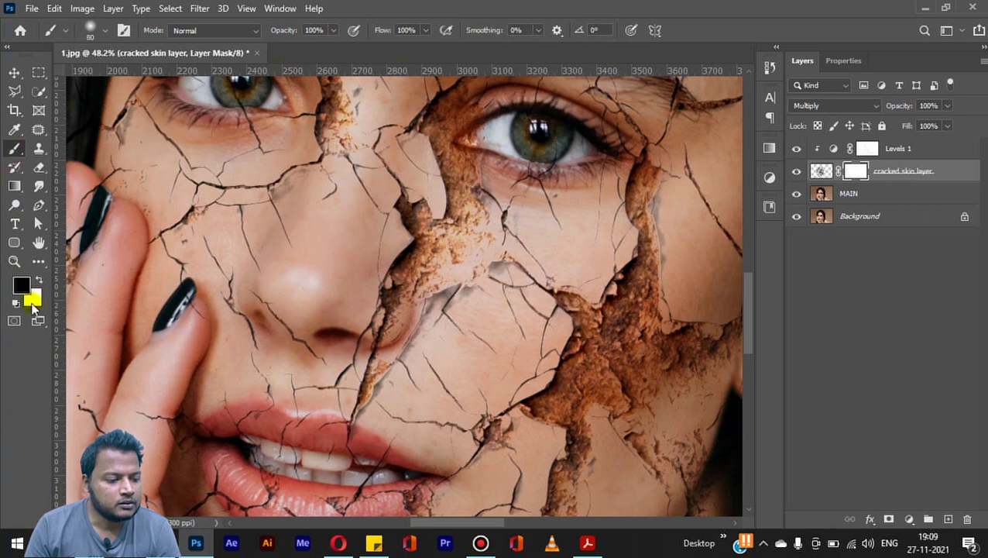
- Paint black on the mask over the cheek beside the nose and crack
{"action": "scroll", "coordinate": [488, 333], "scroll_direction": "up", "scroll_amount": 2}
{"action": "scroll", "coordinate": [479, 347], "scroll_direction": "up", "scroll_amount": 2}
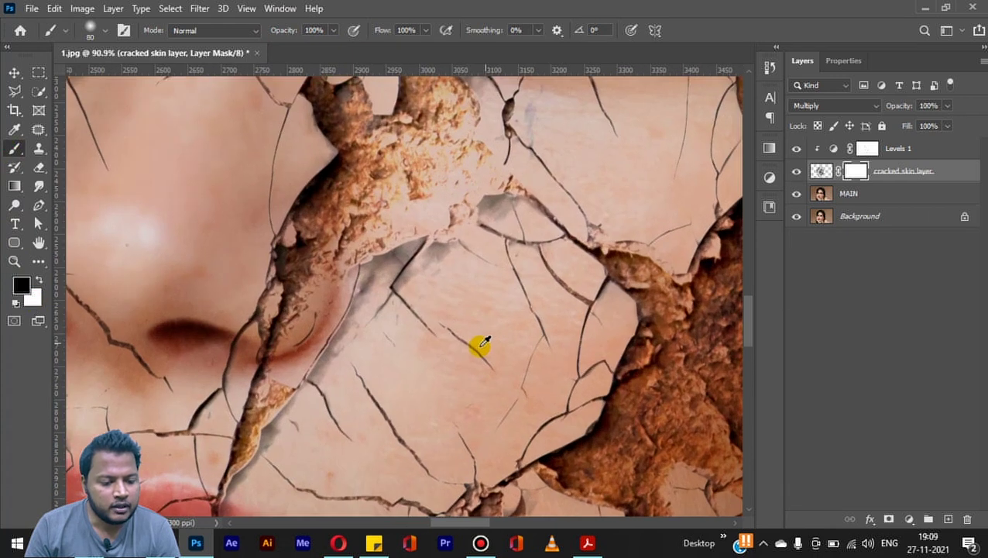
{"action": "left_click", "coordinate": [489, 397]}
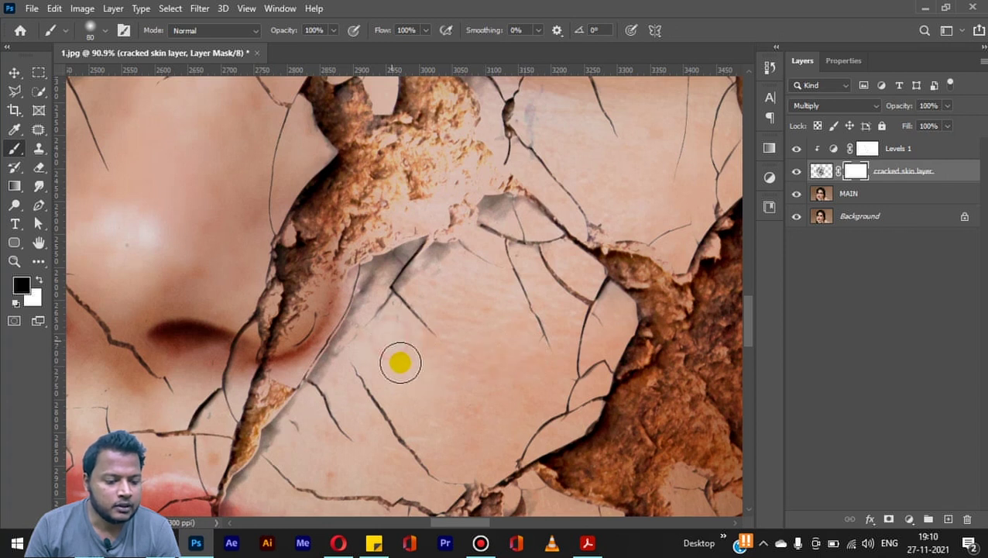
{"action": "scroll", "coordinate": [434, 344], "scroll_direction": "down", "scroll_amount": 2}
{"action": "scroll", "coordinate": [518, 385], "scroll_direction": "down", "scroll_amount": 2}
{"action": "scroll", "coordinate": [518, 384], "scroll_direction": "up", "scroll_amount": 4}
{"action": "left_click", "coordinate": [498, 302]}
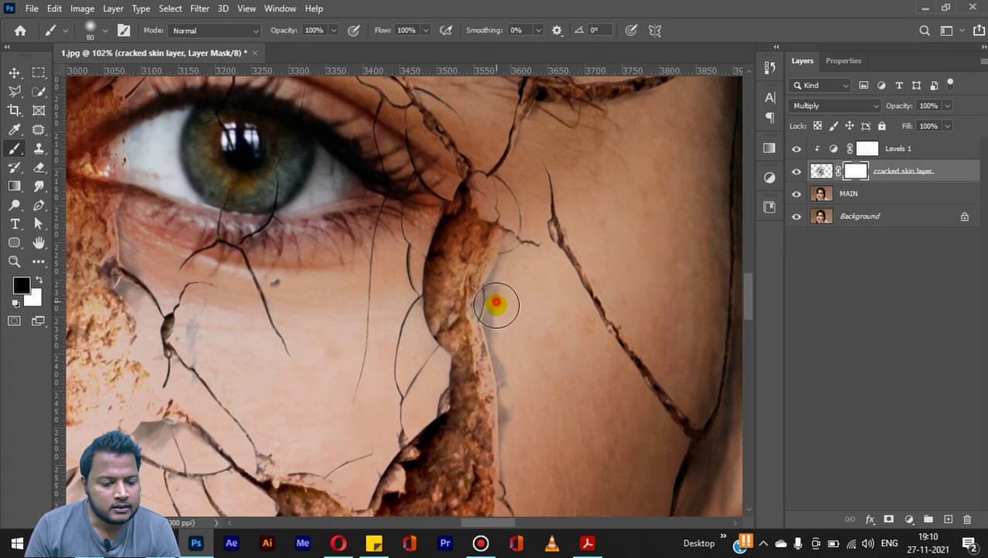
{"action": "left_click_drag", "start_coordinate": [546, 405], "coordinate": [504, 289]}
{"action": "left_click", "coordinate": [497, 289]}
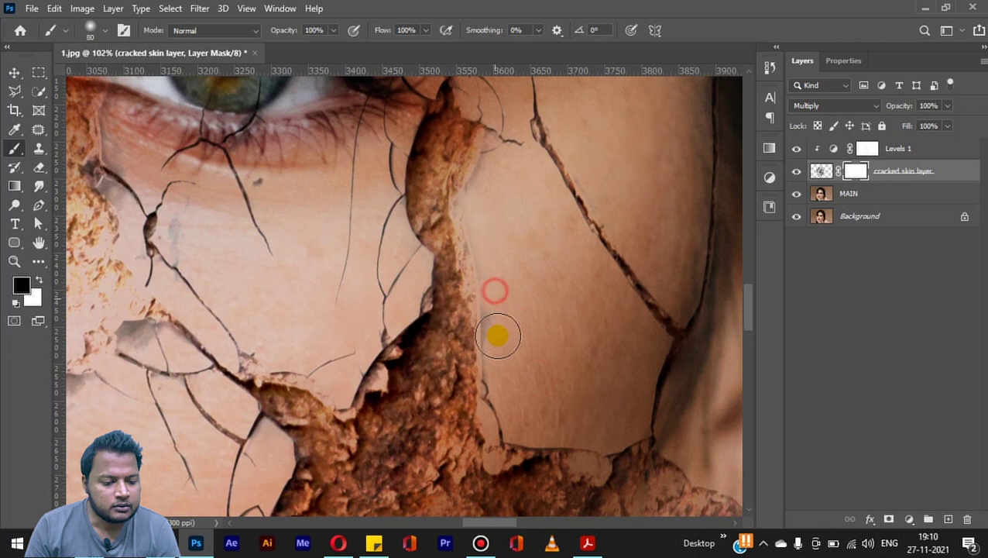
- Mask out the cracks across both lips
{"action": "scroll", "coordinate": [521, 322], "scroll_direction": "down", "scroll_amount": 2}
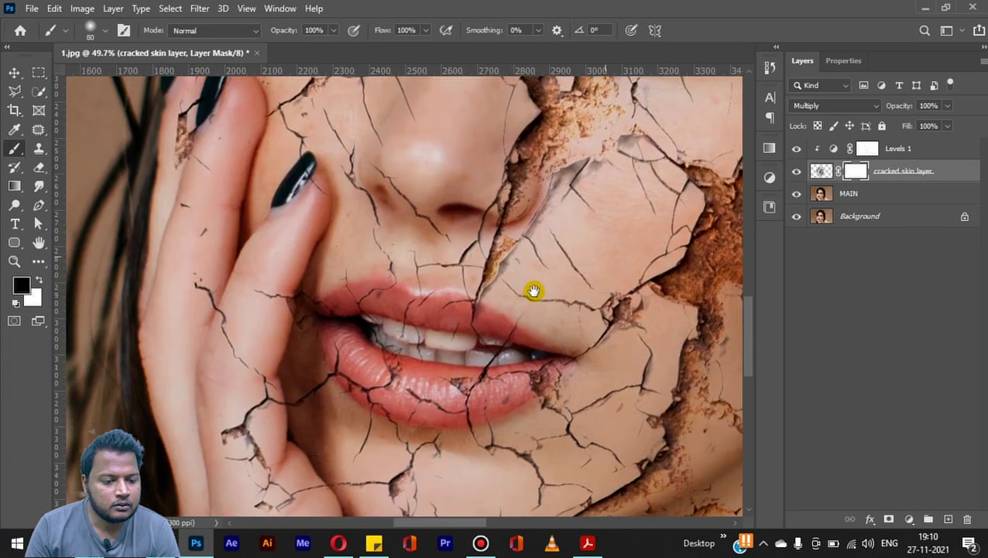
{"action": "scroll", "coordinate": [430, 309], "scroll_direction": "left", "scroll_amount": 3}
{"action": "scroll", "coordinate": [431, 349], "scroll_direction": "up", "scroll_amount": 1}
{"action": "scroll", "coordinate": [459, 205], "scroll_direction": "up", "scroll_amount": 1}
{"action": "scroll", "coordinate": [490, 286], "scroll_direction": "down", "scroll_amount": 2}
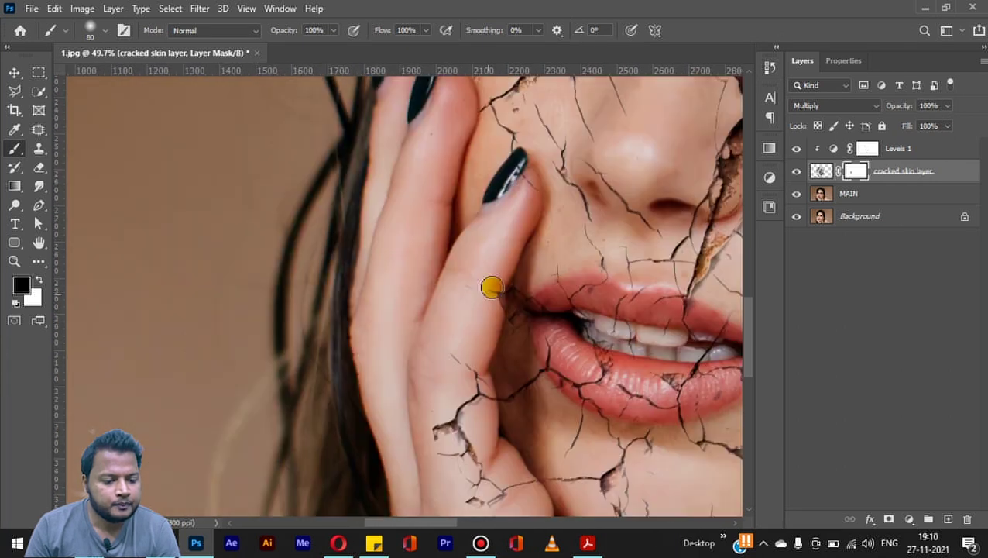
{"action": "scroll", "coordinate": [442, 258], "scroll_direction": "down", "scroll_amount": 2}
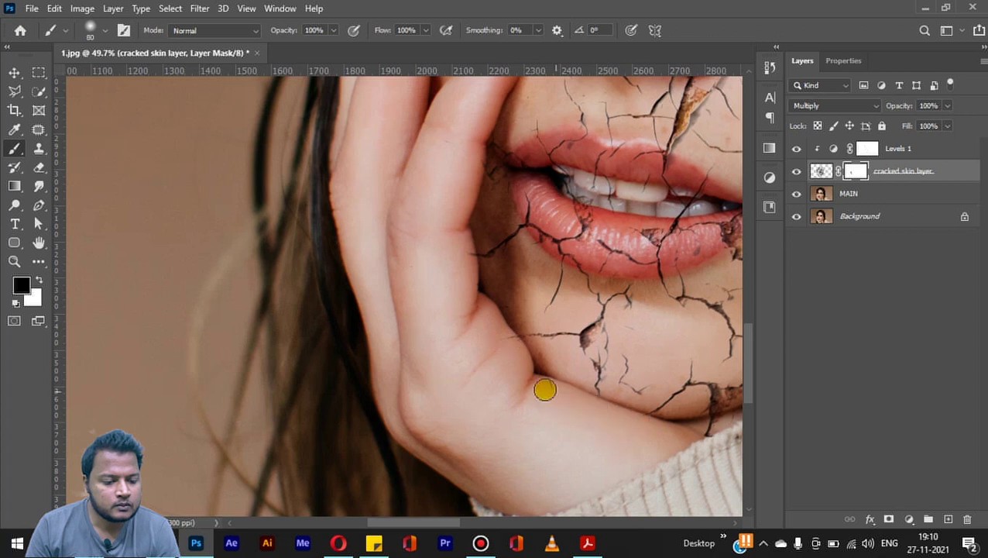
{"action": "scroll", "coordinate": [542, 388], "scroll_direction": "right", "scroll_amount": 3}
{"action": "scroll", "coordinate": [542, 388], "scroll_direction": "down", "scroll_amount": 2}
{"action": "scroll", "coordinate": [529, 341], "scroll_direction": "up", "scroll_amount": 2}
{"action": "scroll", "coordinate": [541, 339], "scroll_direction": "right", "scroll_amount": 2}
{"action": "scroll", "coordinate": [591, 307], "scroll_direction": "up", "scroll_amount": 1}
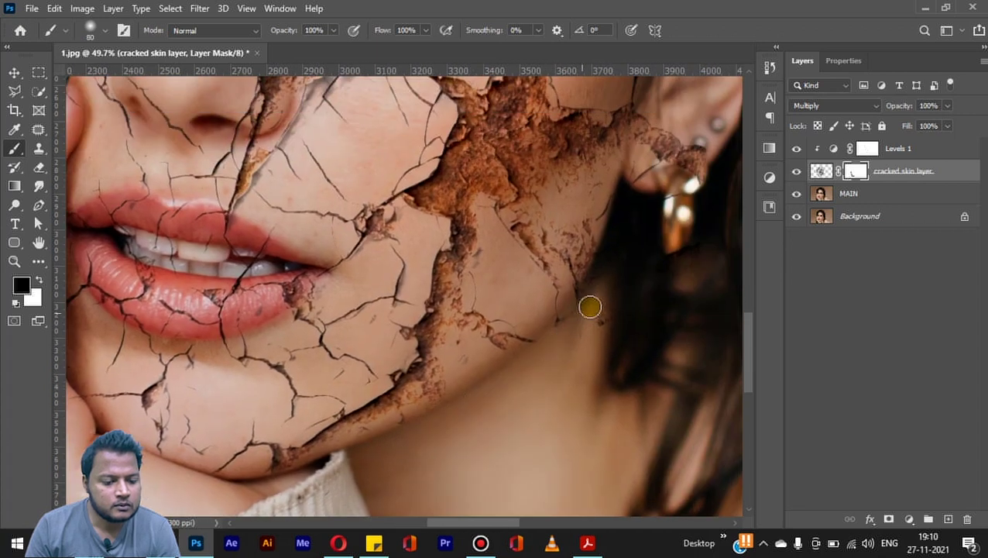
{"action": "scroll", "coordinate": [545, 346], "scroll_direction": "right", "scroll_amount": 2}
{"action": "scroll", "coordinate": [545, 346], "scroll_direction": "up", "scroll_amount": 2}
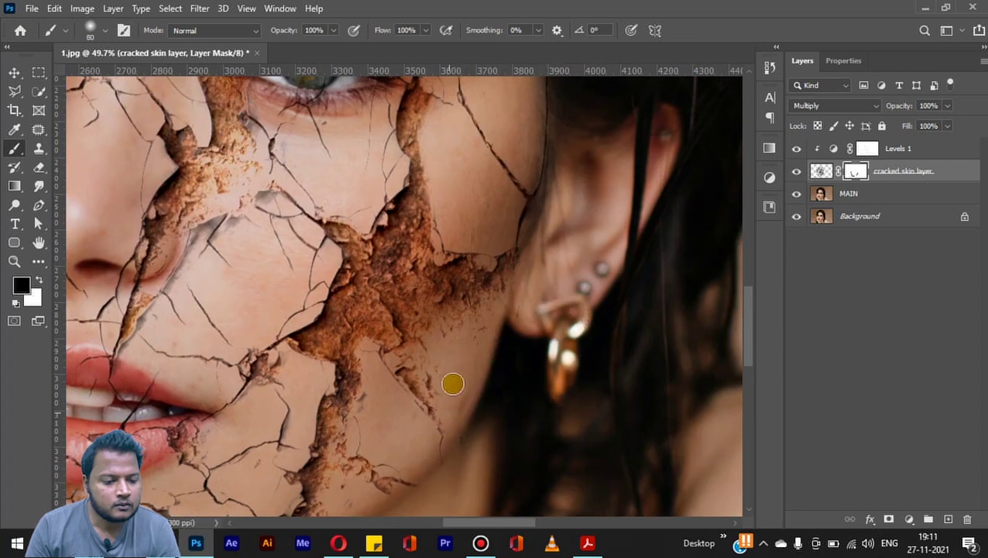
{"action": "scroll", "coordinate": [461, 366], "scroll_direction": "down", "scroll_amount": 1}
{"action": "scroll", "coordinate": [461, 366], "scroll_direction": "left", "scroll_amount": 1}
{"action": "scroll", "coordinate": [558, 320], "scroll_direction": "up", "scroll_amount": 1}
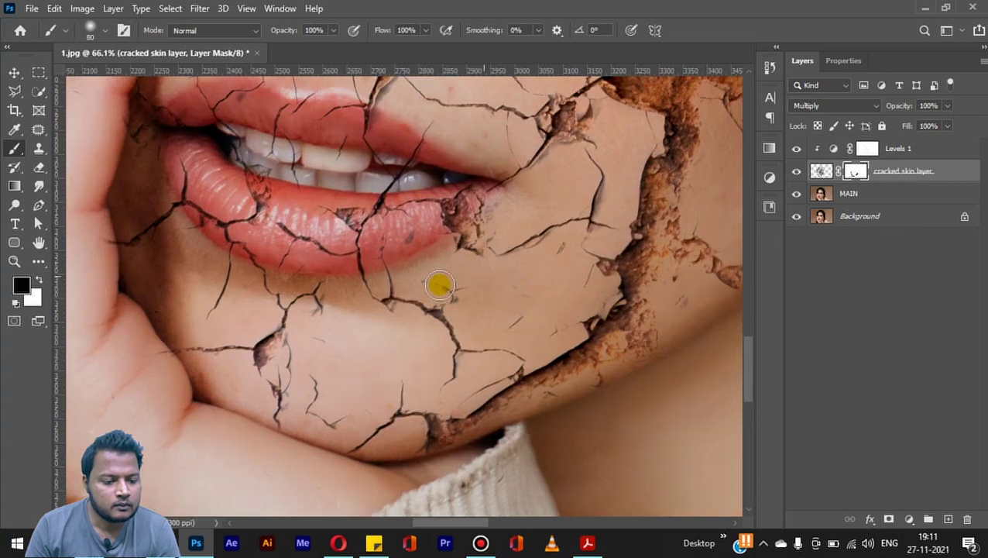
{"action": "scroll", "coordinate": [480, 292], "scroll_direction": "left", "scroll_amount": 2}
{"action": "scroll", "coordinate": [504, 298], "scroll_direction": "up", "scroll_amount": 1}
{"action": "mouse_move", "coordinate": [525, 302]}
{"action": "left_mouse_down"}
{"action": "mouse_move", "coordinate": [404, 269]}
{"action": "mouse_move", "coordinate": [439, 309]}
{"action": "mouse_move", "coordinate": [488, 317]}
{"action": "left_mouse_up"}
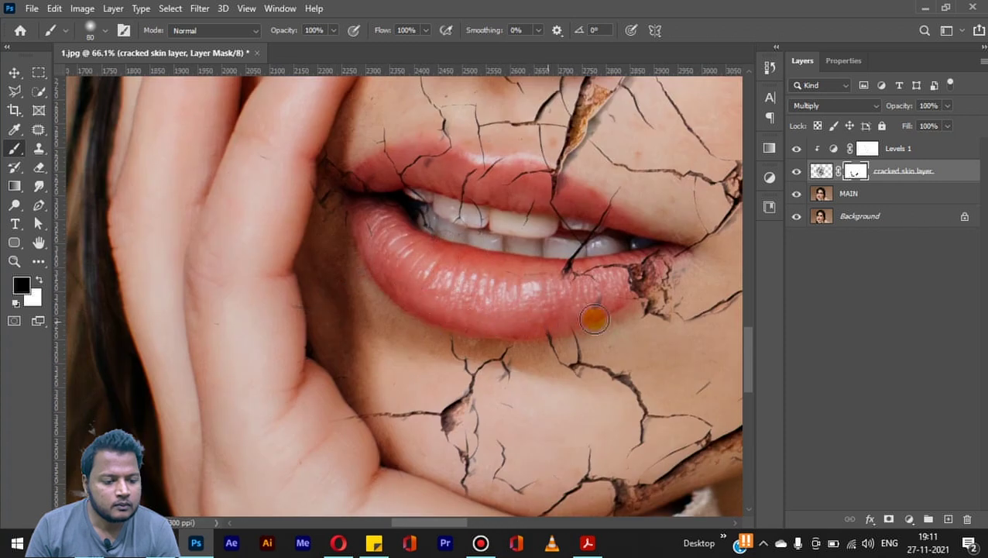
- Clear the cracks from the iris and from the eye corner down the cheek
{"action": "scroll", "coordinate": [402, 364], "scroll_direction": "up", "scroll_amount": 2}
{"action": "scroll", "coordinate": [453, 309], "scroll_direction": "left", "scroll_amount": 1}
{"action": "scroll", "coordinate": [480, 278], "scroll_direction": "right", "scroll_amount": 6}
{"action": "scroll", "coordinate": [457, 288], "scroll_direction": "down", "scroll_amount": 1}
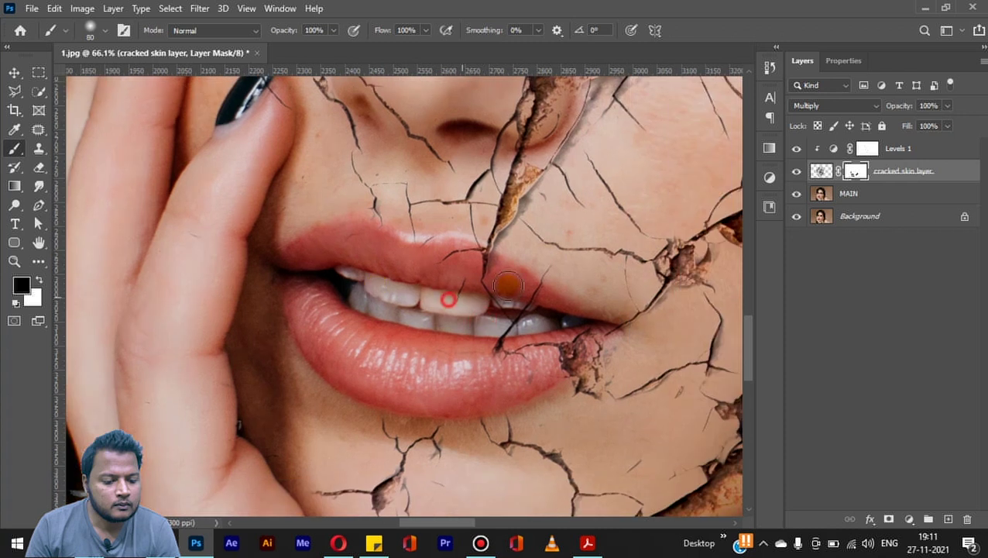
{"action": "scroll", "coordinate": [534, 364], "scroll_direction": "left", "scroll_amount": 2}
{"action": "scroll", "coordinate": [519, 273], "scroll_direction": "down", "scroll_amount": 1}
{"action": "scroll", "coordinate": [426, 265], "scroll_direction": "up", "scroll_amount": 2}
{"action": "scroll", "coordinate": [426, 264], "scroll_direction": "left", "scroll_amount": 1}
{"action": "scroll", "coordinate": [385, 337], "scroll_direction": "up", "scroll_amount": 3}
{"action": "scroll", "coordinate": [487, 253], "scroll_direction": "left", "scroll_amount": 1}
{"action": "left_click_drag", "start_coordinate": [485, 253], "coordinate": [508, 290]}
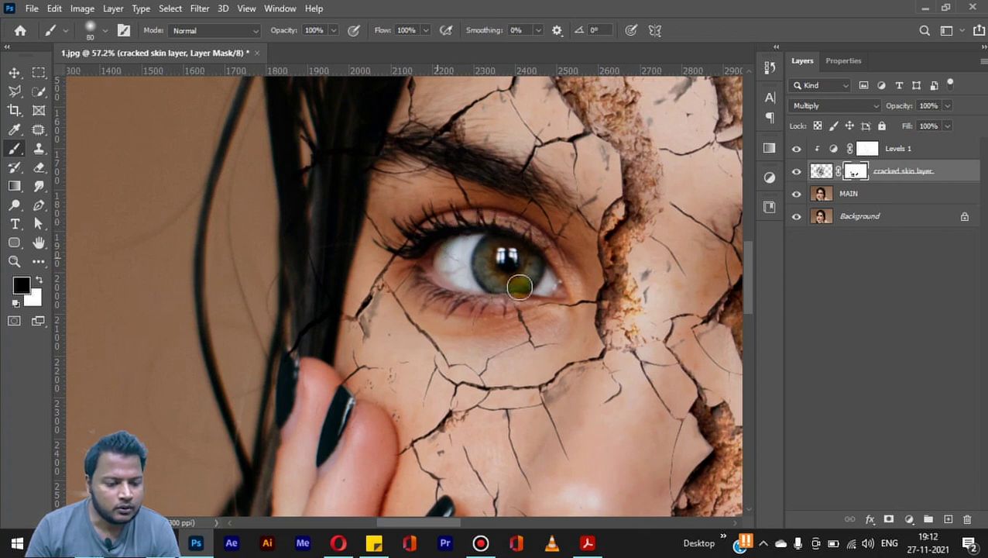
{"action": "mouse_move", "coordinate": [387, 267]}
{"action": "left_mouse_down"}
{"action": "mouse_move", "coordinate": [298, 331]}
{"action": "mouse_move", "coordinate": [406, 276]}
{"action": "mouse_move", "coordinate": [393, 411]}
{"action": "left_mouse_up"}
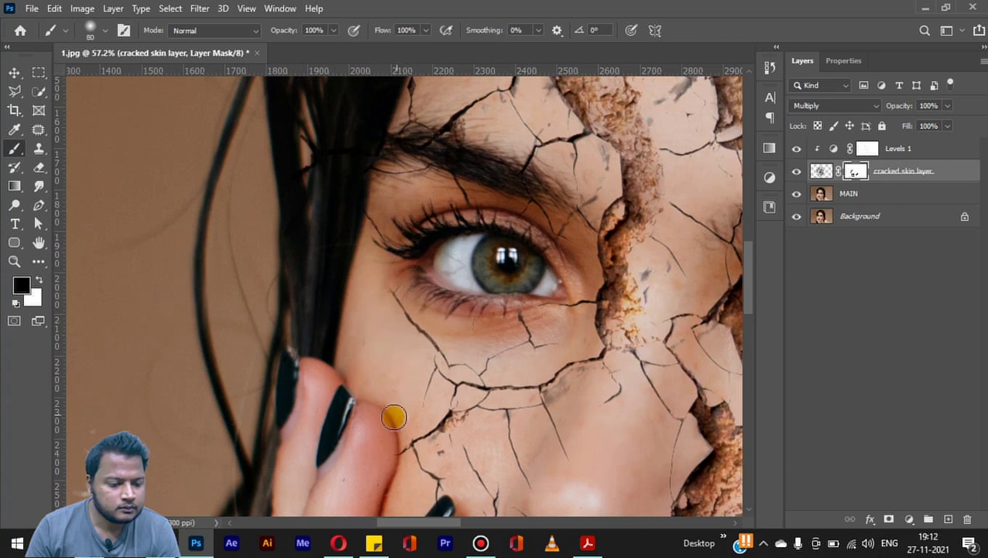
- Move up to the forehead and mask out its vertical crack near the hairline
{"action": "scroll", "coordinate": [410, 356], "scroll_direction": "up", "scroll_amount": 2}
{"action": "scroll", "coordinate": [387, 263], "scroll_direction": "right", "scroll_amount": 2}
{"action": "scroll", "coordinate": [480, 255], "scroll_direction": "up", "scroll_amount": 2}
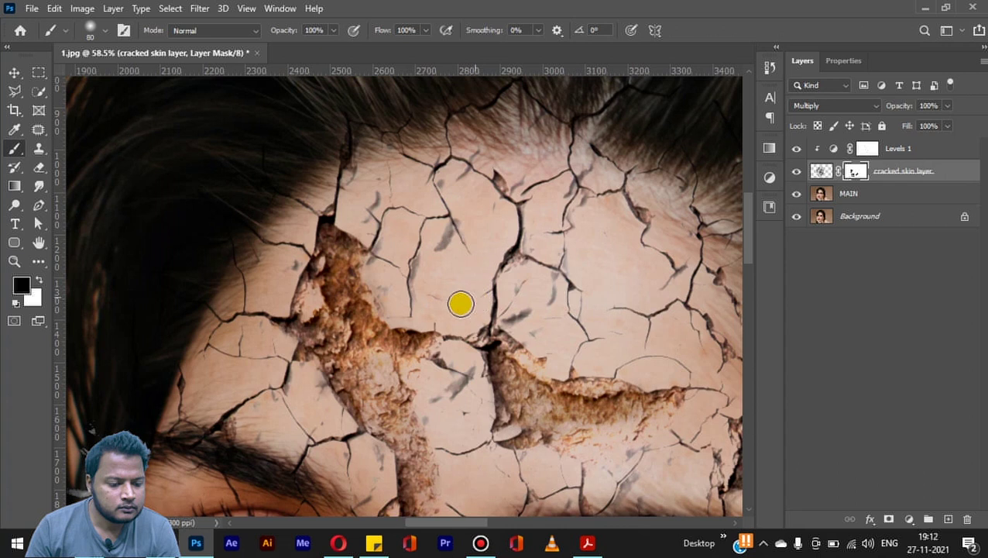
{"action": "left_click_drag", "start_coordinate": [466, 414], "coordinate": [417, 292]}
{"action": "scroll", "coordinate": [473, 287], "scroll_direction": "down", "scroll_amount": 2}
{"action": "scroll", "coordinate": [530, 280], "scroll_direction": "right", "scroll_amount": 2}
{"action": "scroll", "coordinate": [530, 325], "scroll_direction": "up", "scroll_amount": 2}
{"action": "scroll", "coordinate": [519, 256], "scroll_direction": "down", "scroll_amount": 2}
{"action": "scroll", "coordinate": [527, 291], "scroll_direction": "right", "scroll_amount": 2}
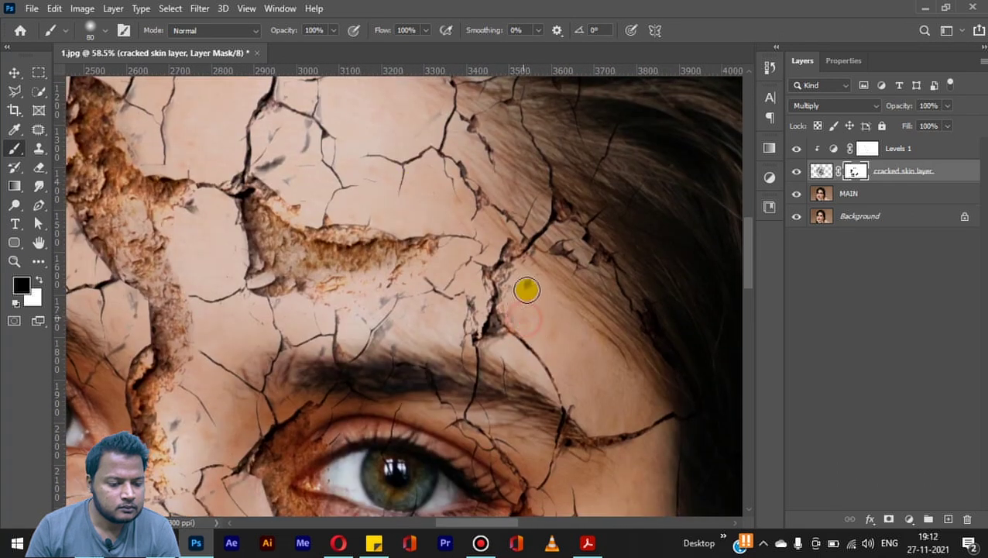
{"action": "scroll", "coordinate": [429, 309], "scroll_direction": "down", "scroll_amount": 2}
{"action": "scroll", "coordinate": [430, 309], "scroll_direction": "left", "scroll_amount": 2}
{"action": "scroll", "coordinate": [338, 375], "scroll_direction": "down", "scroll_amount": 3}
{"action": "left_click_drag", "start_coordinate": [337, 375], "coordinate": [475, 312]}
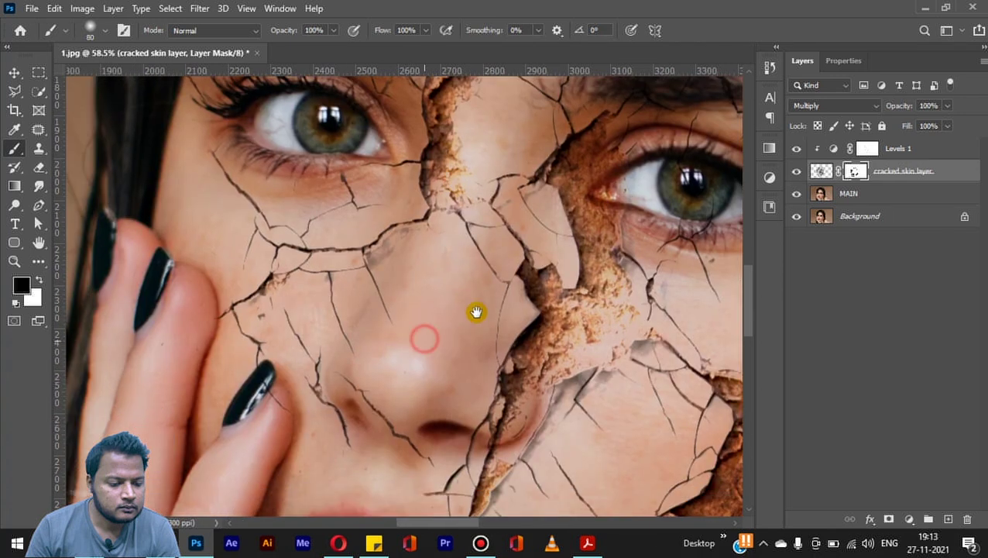
{"action": "scroll", "coordinate": [475, 312], "scroll_direction": "left", "scroll_amount": 1}
{"action": "scroll", "coordinate": [344, 252], "scroll_direction": "down", "scroll_amount": 2}
{"action": "scroll", "coordinate": [344, 252], "scroll_direction": "right", "scroll_amount": 2}
{"action": "scroll", "coordinate": [489, 379], "scroll_direction": "up", "scroll_amount": 2}
{"action": "scroll", "coordinate": [489, 379], "scroll_direction": "right", "scroll_amount": 2}
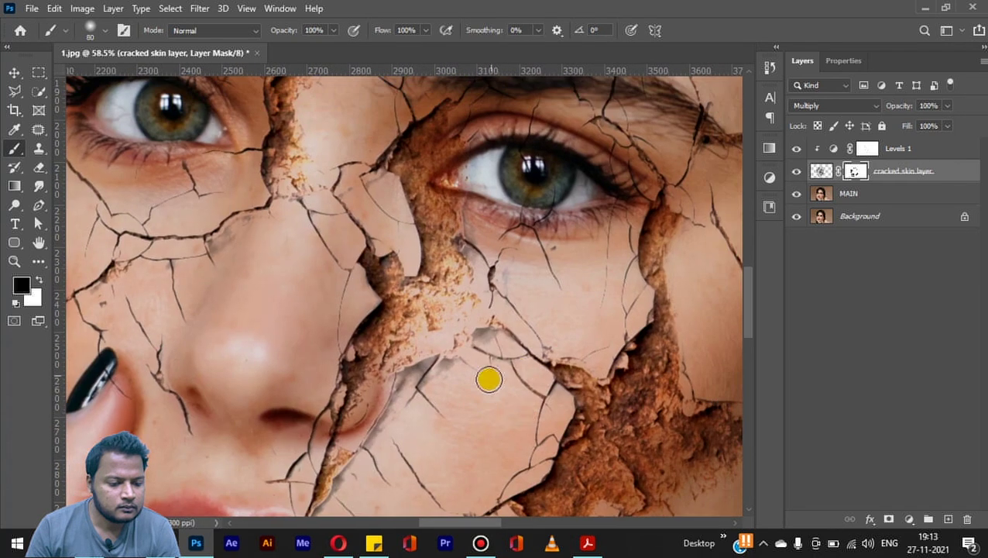
{"action": "scroll", "coordinate": [488, 380], "scroll_direction": "down", "scroll_amount": 3}
{"action": "scroll", "coordinate": [532, 400], "scroll_direction": "down", "scroll_amount": 1}
{"action": "scroll", "coordinate": [532, 400], "scroll_direction": "left", "scroll_amount": 1}
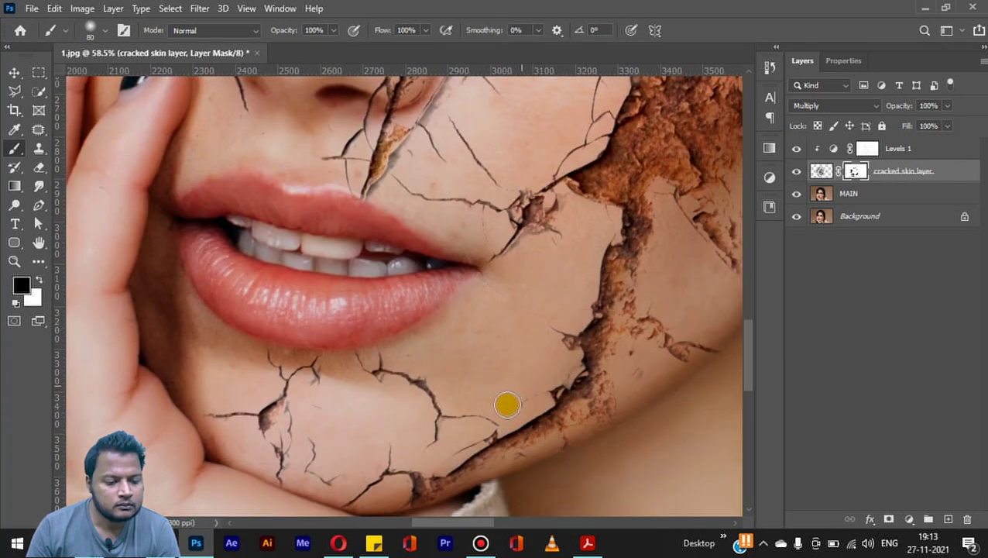
{"action": "scroll", "coordinate": [470, 294], "scroll_direction": "up", "scroll_amount": 1}
{"action": "scroll", "coordinate": [353, 231], "scroll_direction": "down", "scroll_amount": 3}
{"action": "scroll", "coordinate": [404, 322], "scroll_direction": "up", "scroll_amount": 2}
{"action": "scroll", "coordinate": [427, 377], "scroll_direction": "up", "scroll_amount": 2}
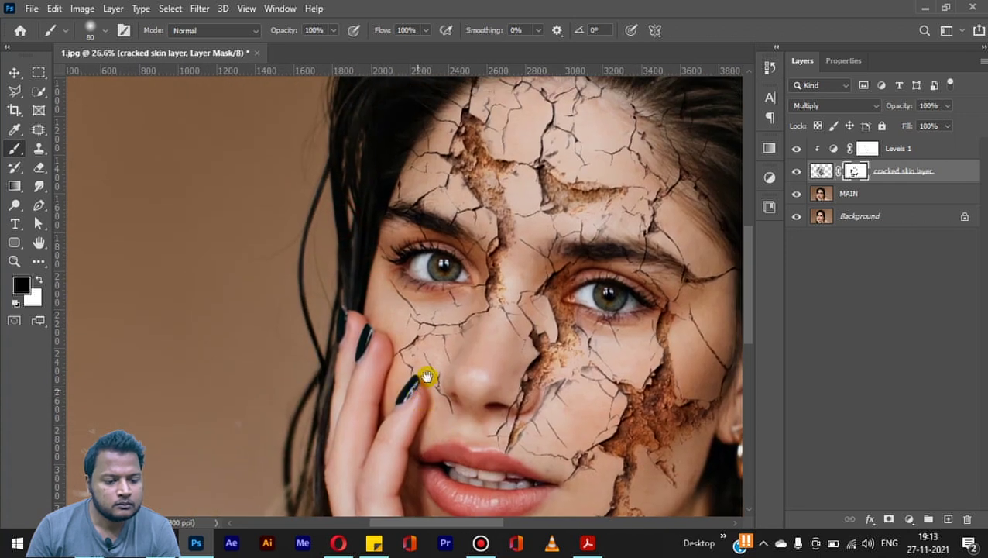
{"action": "scroll", "coordinate": [481, 323], "scroll_direction": "up", "scroll_amount": 2}
{"action": "scroll", "coordinate": [499, 233], "scroll_direction": "up", "scroll_amount": 2}
{"action": "scroll", "coordinate": [503, 260], "scroll_direction": "up", "scroll_amount": 1}
{"action": "scroll", "coordinate": [497, 257], "scroll_direction": "up", "scroll_amount": 1}
{"action": "left_click_drag", "start_coordinate": [547, 242], "coordinate": [538, 283]}
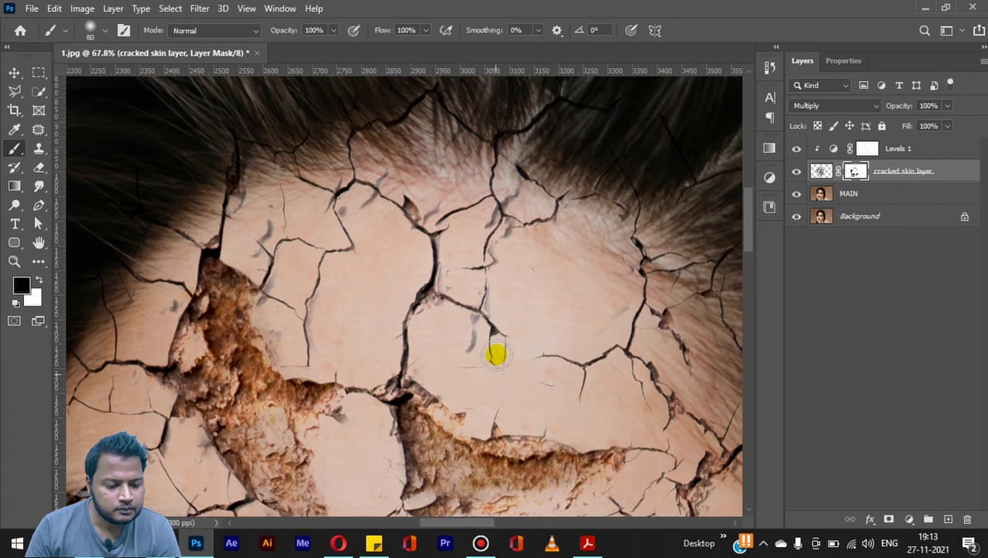
{"action": "scroll", "coordinate": [496, 310], "scroll_direction": "up", "scroll_amount": 3}
{"action": "scroll", "coordinate": [529, 256], "scroll_direction": "up", "scroll_amount": 2}
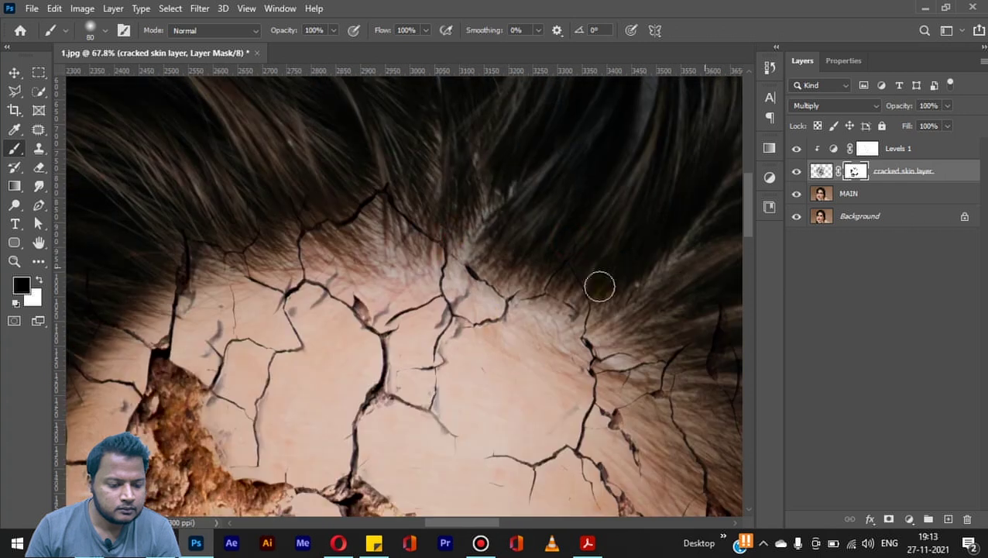
{"action": "scroll", "coordinate": [464, 248], "scroll_direction": "left", "scroll_amount": 3}
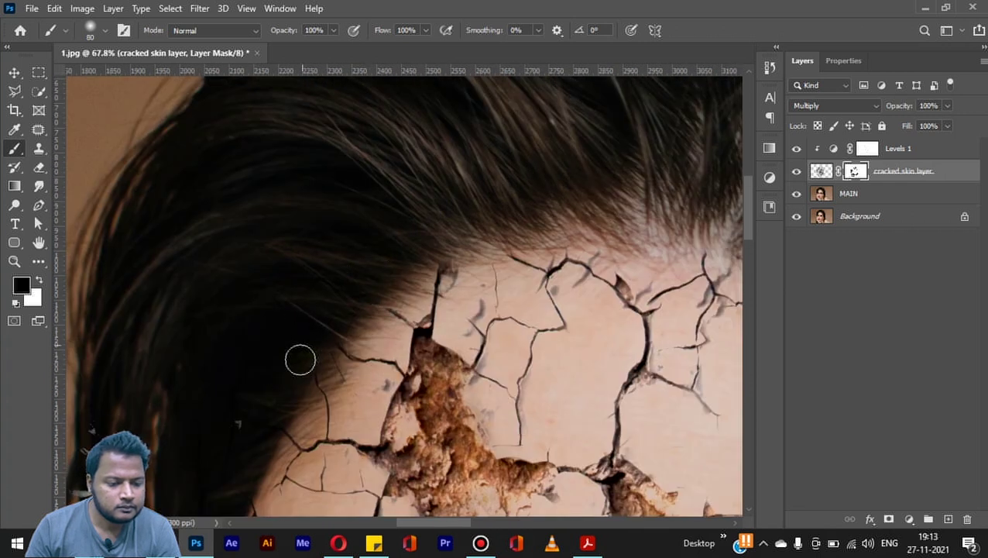
{"action": "scroll", "coordinate": [325, 333], "scroll_direction": "down", "scroll_amount": 3}
{"action": "scroll", "coordinate": [326, 333], "scroll_direction": "left", "scroll_amount": 1}
{"action": "left_click_drag", "start_coordinate": [401, 294], "coordinate": [416, 331]}
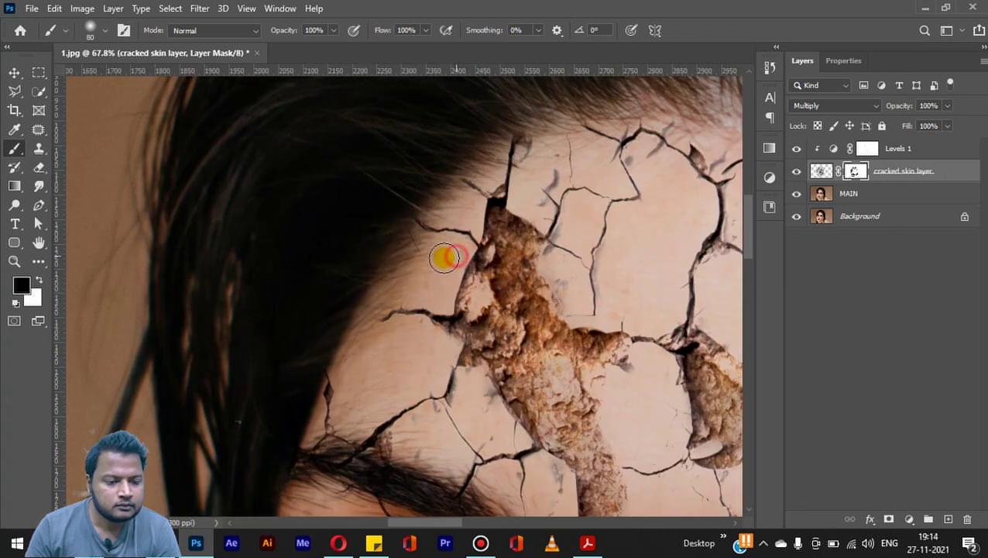
{"action": "scroll", "coordinate": [456, 255], "scroll_direction": "right", "scroll_amount": 1}
{"action": "scroll", "coordinate": [455, 255], "scroll_direction": "up", "scroll_amount": 1}
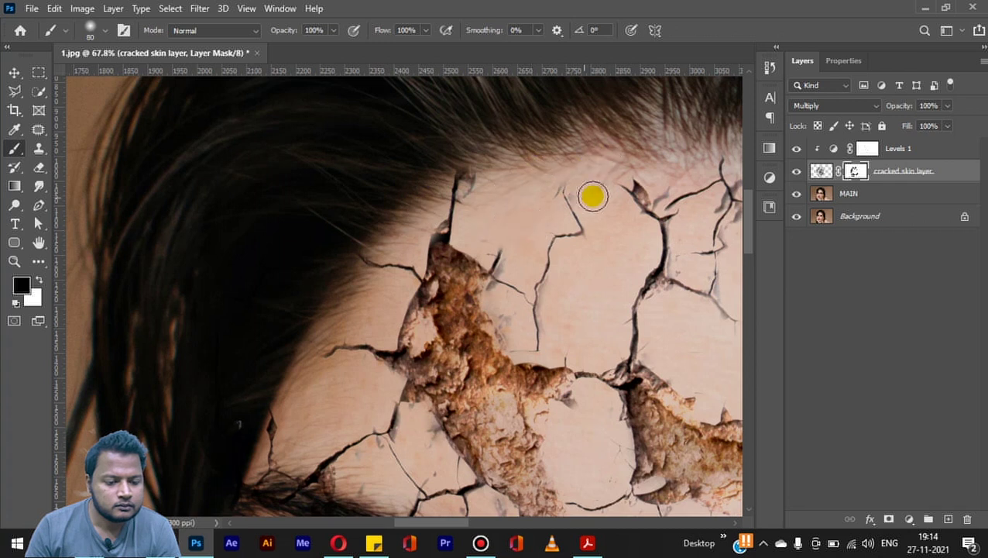
{"action": "scroll", "coordinate": [445, 247], "scroll_direction": "down", "scroll_amount": 3}
{"action": "scroll", "coordinate": [520, 223], "scroll_direction": "right", "scroll_amount": 2}
{"action": "scroll", "coordinate": [474, 196], "scroll_direction": "right", "scroll_amount": 2}
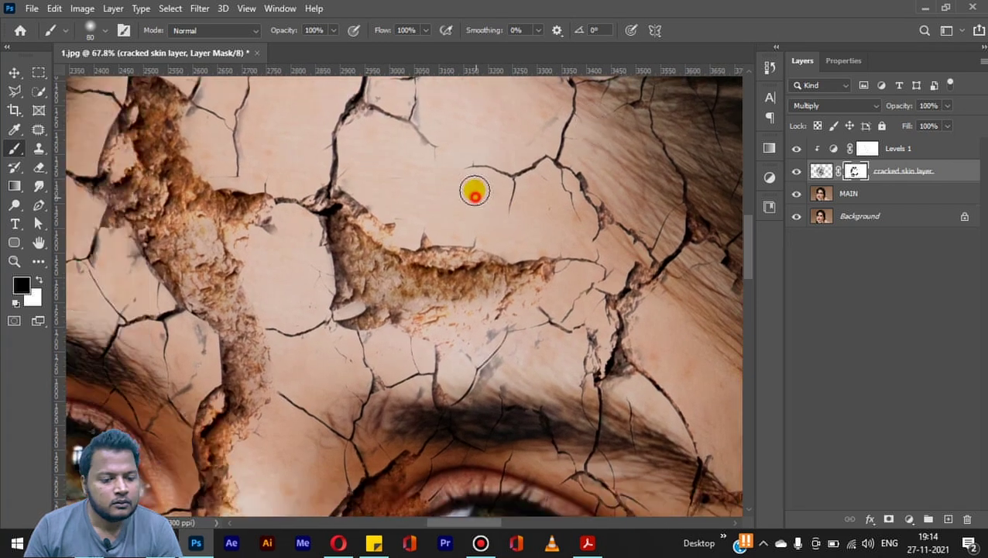
{"action": "scroll", "coordinate": [438, 190], "scroll_direction": "down", "scroll_amount": 2}
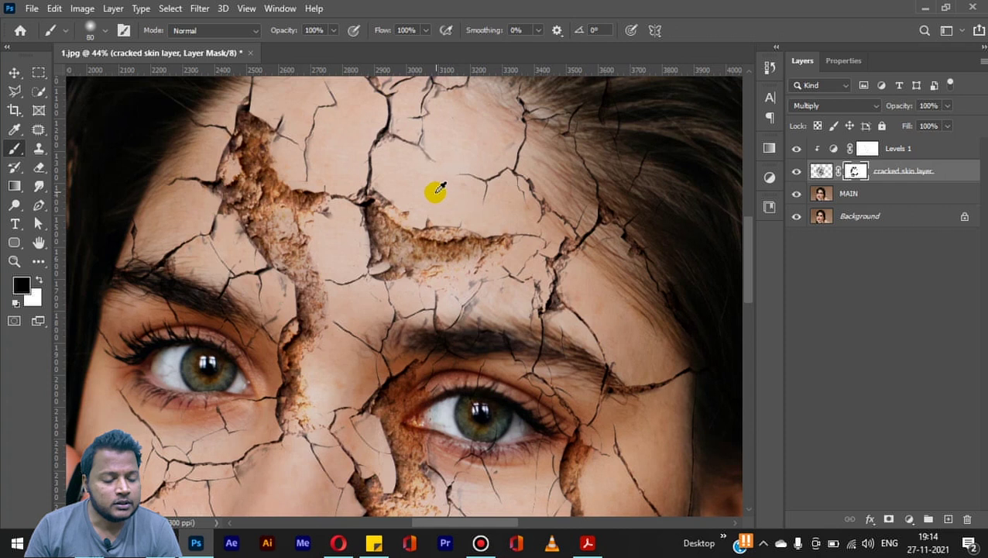
{"action": "scroll", "coordinate": [438, 190], "scroll_direction": "down", "scroll_amount": 2}
{"action": "scroll", "coordinate": [413, 221], "scroll_direction": "down", "scroll_amount": 1}
{"action": "scroll", "coordinate": [369, 336], "scroll_direction": "up", "scroll_amount": 3}
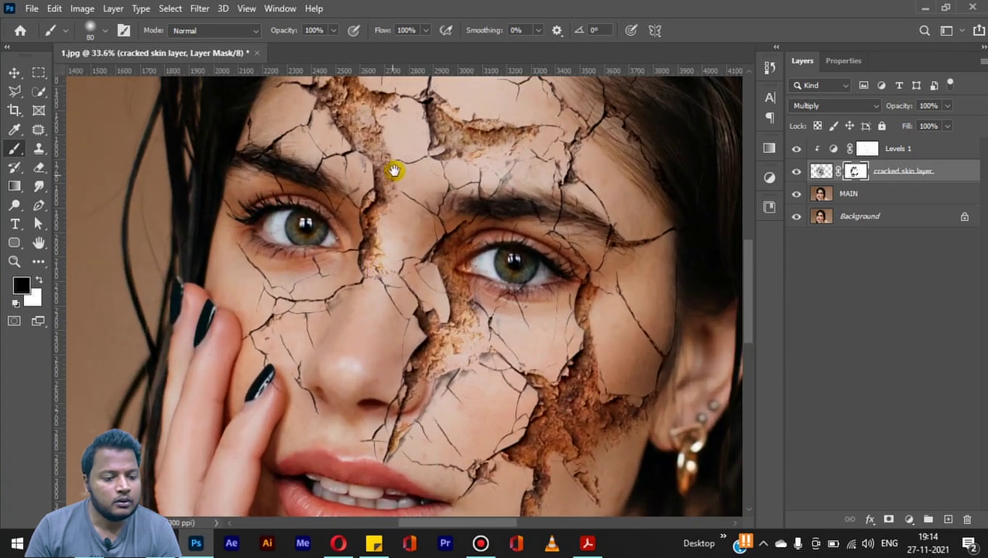
{"action": "left_click_drag", "start_coordinate": [394, 170], "coordinate": [411, 324]}
{"action": "scroll", "coordinate": [410, 154], "scroll_direction": "up", "scroll_amount": 2}
{"action": "left_click_drag", "start_coordinate": [418, 169], "coordinate": [394, 231]}
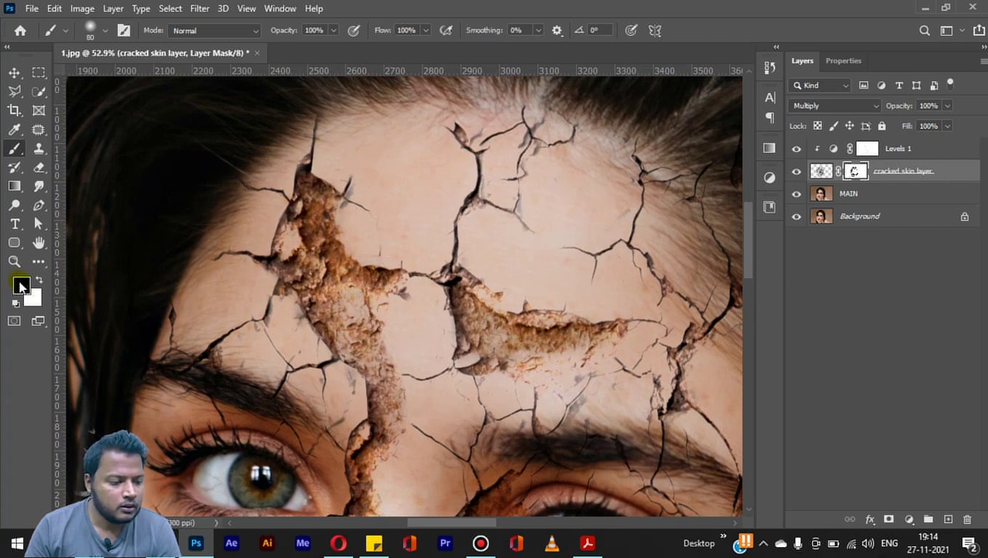
- Switch to white and paint two forehead cracks back into the mask
{"action": "key", "text": "x"}
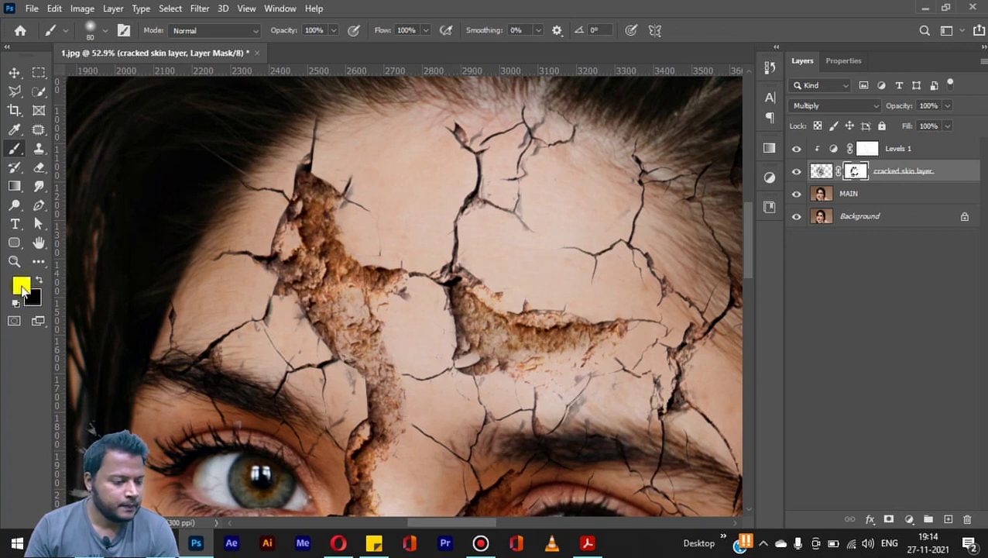
{"action": "left_click_drag", "start_coordinate": [380, 249], "coordinate": [392, 158]}
{"action": "mouse_move", "coordinate": [416, 167]}
{"action": "left_mouse_down"}
{"action": "mouse_move", "coordinate": [399, 156]}
{"action": "mouse_move", "coordinate": [412, 195]}
{"action": "mouse_move", "coordinate": [398, 139]}
{"action": "left_mouse_up"}
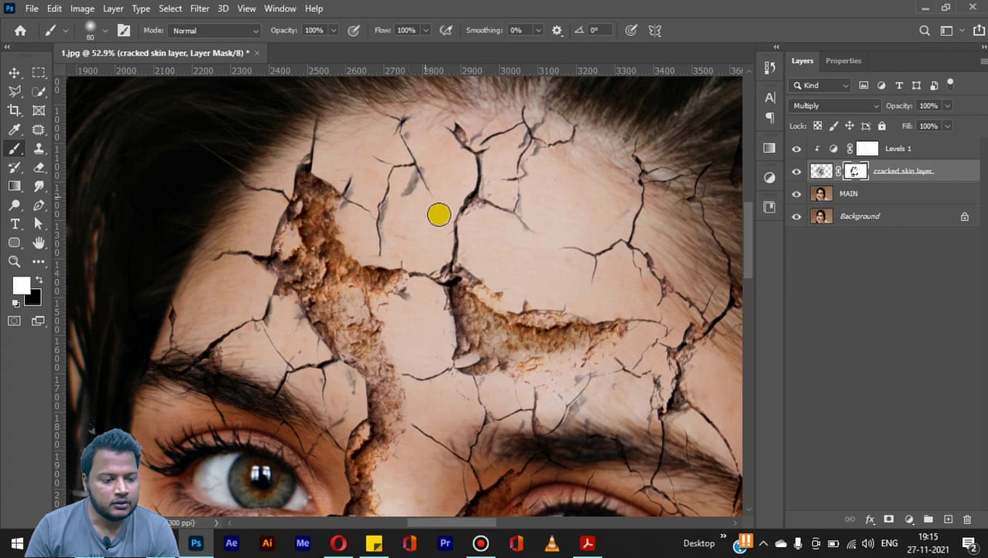
{"action": "scroll", "coordinate": [438, 214], "scroll_direction": "down", "scroll_amount": 5}
- Switch back to black and paint out the cracks past the right cheek edge
{"action": "key", "text": "x"}
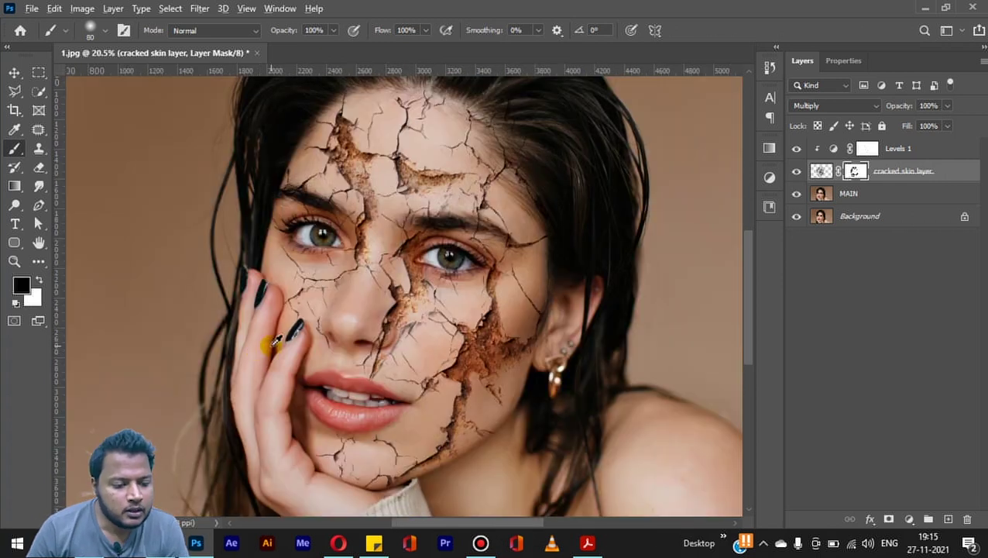
{"action": "left_click_drag", "start_coordinate": [561, 254], "coordinate": [523, 282]}
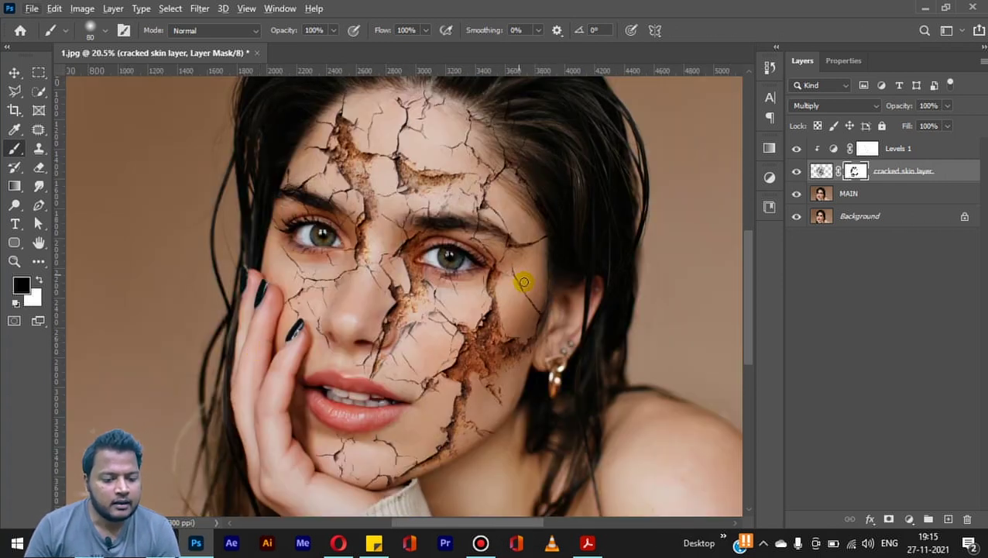
{"action": "scroll", "coordinate": [541, 307], "scroll_direction": "up", "scroll_amount": 2}
{"action": "scroll", "coordinate": [542, 317], "scroll_direction": "up", "scroll_amount": 2}
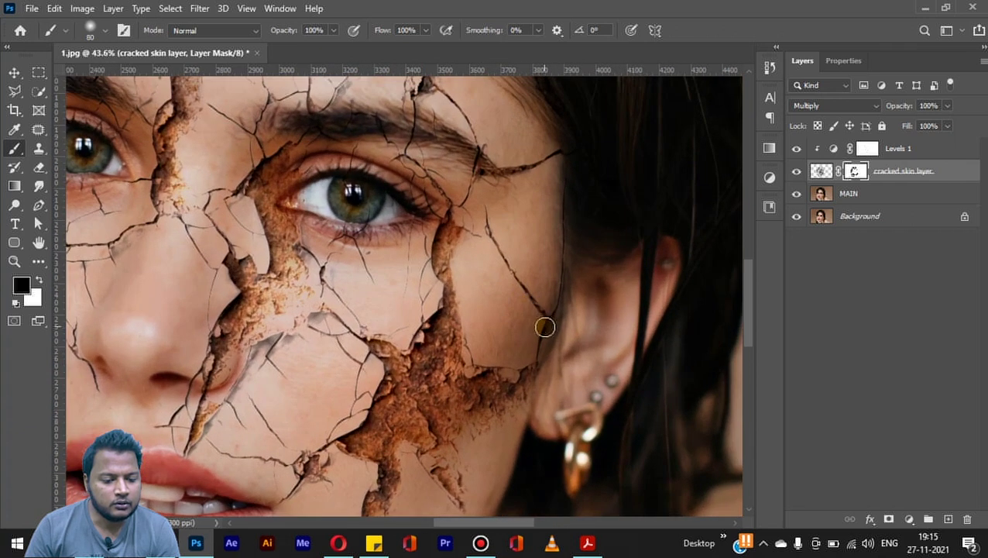
{"action": "left_click_drag", "start_coordinate": [540, 357], "coordinate": [551, 340]}
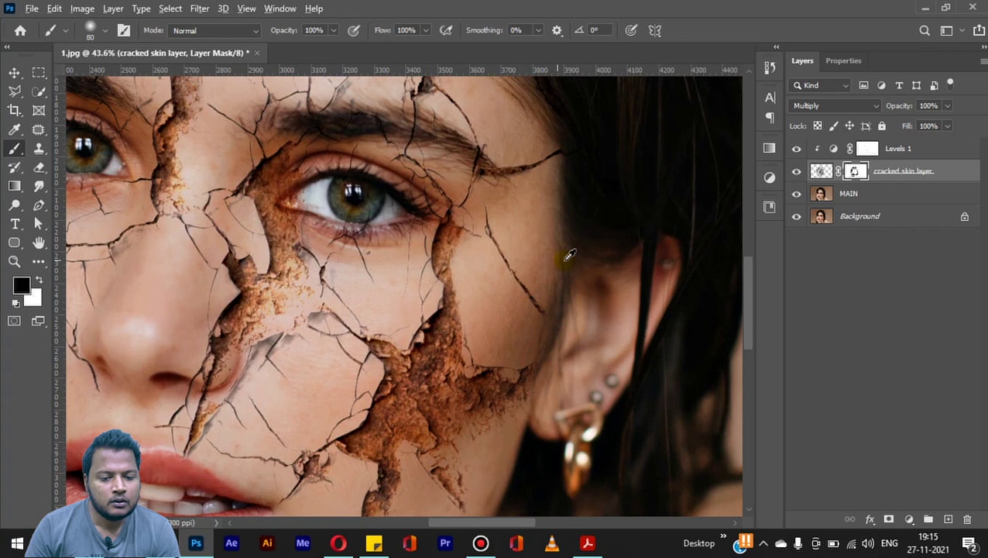
{"action": "scroll", "coordinate": [569, 258], "scroll_direction": "down", "scroll_amount": 3}
{"action": "scroll", "coordinate": [589, 236], "scroll_direction": "down", "scroll_amount": 1}
{"action": "scroll", "coordinate": [443, 114], "scroll_direction": "down", "scroll_amount": 1}
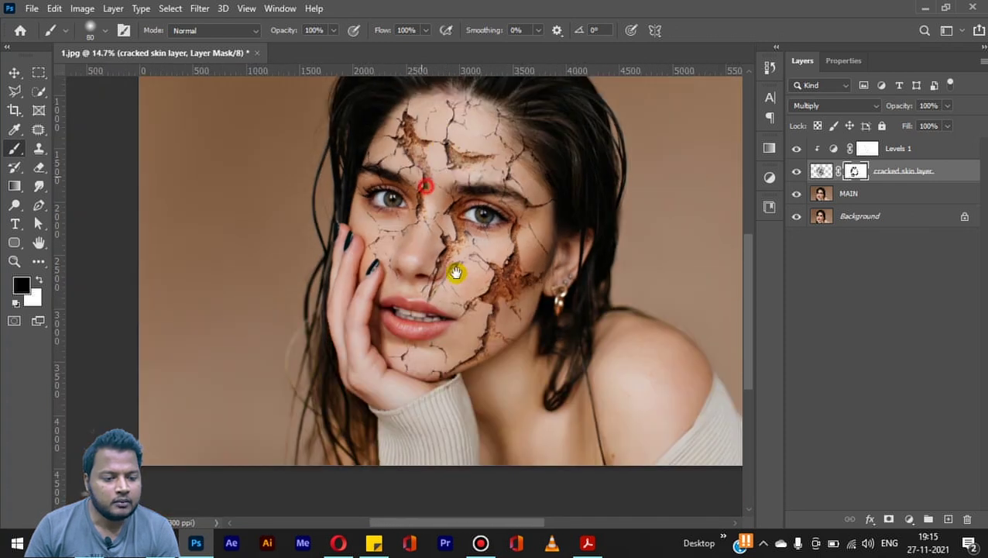
{"action": "left_click_drag", "start_coordinate": [443, 114], "coordinate": [468, 269]}
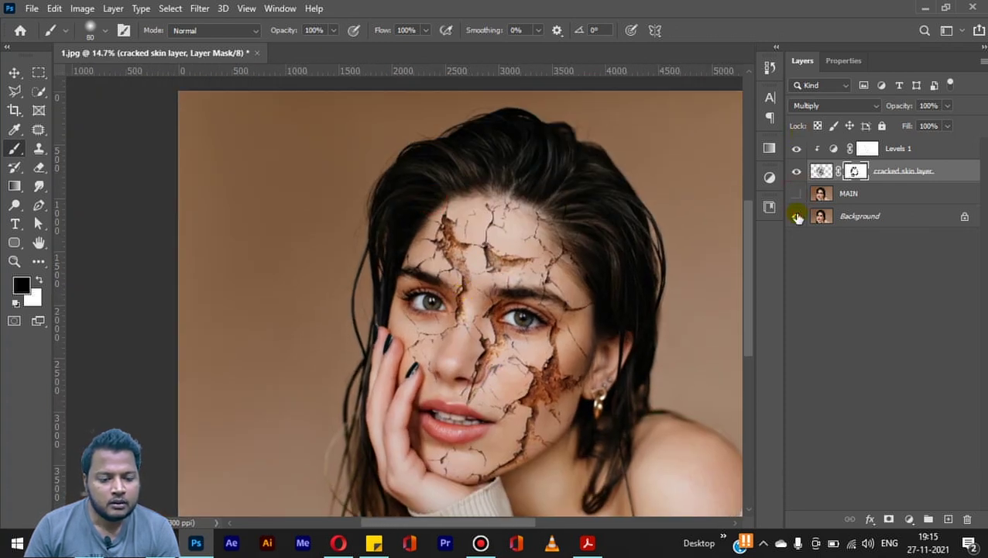
- Hide Background and MAIN to view the cracks alone, then mask out the faint white streak
{"action": "left_click", "coordinate": [798, 221]}
{"action": "scroll", "coordinate": [570, 161], "scroll_direction": "up", "scroll_amount": 2}
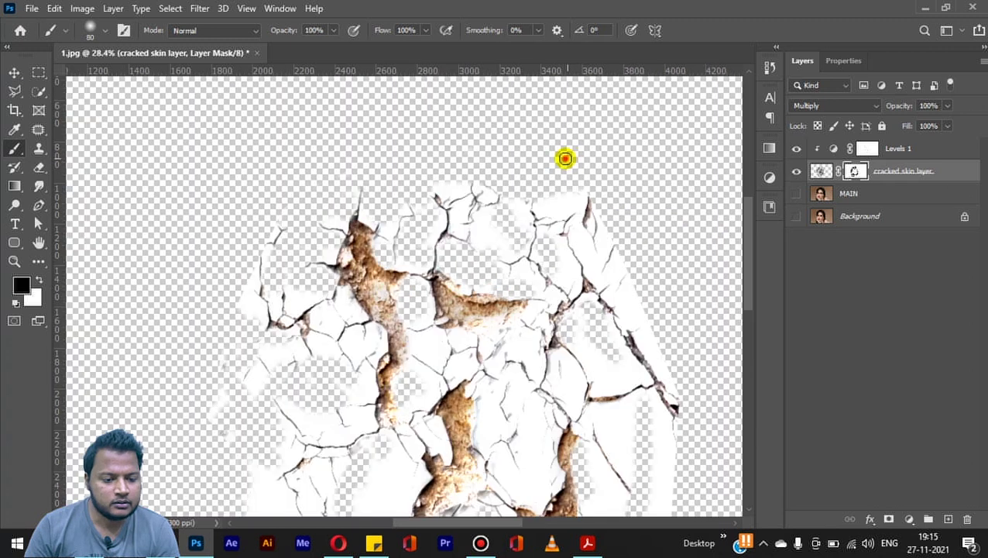
{"action": "scroll", "coordinate": [271, 178], "scroll_direction": "up", "scroll_amount": 1}
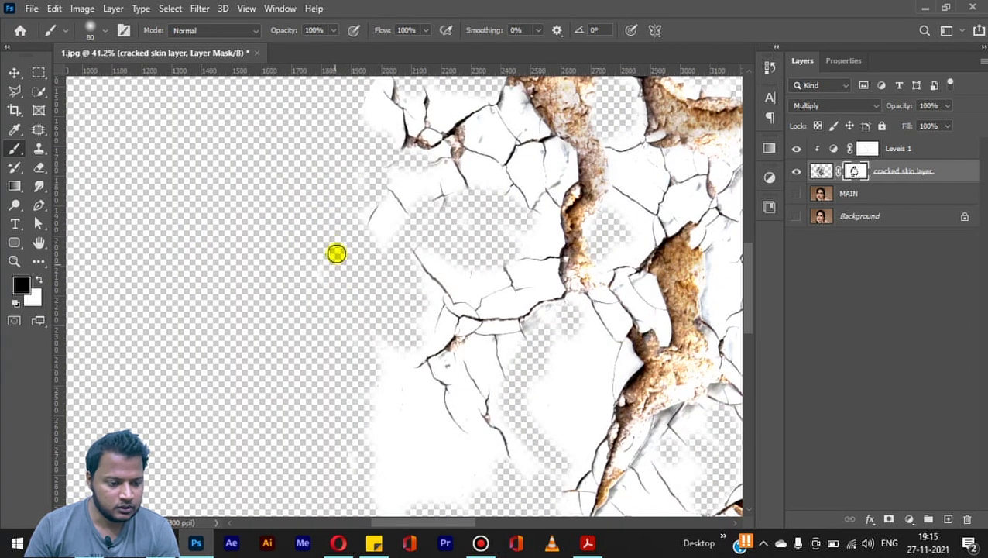
{"action": "scroll", "coordinate": [326, 280], "scroll_direction": "down", "scroll_amount": 1}
{"action": "left_click", "coordinate": [797, 194]}
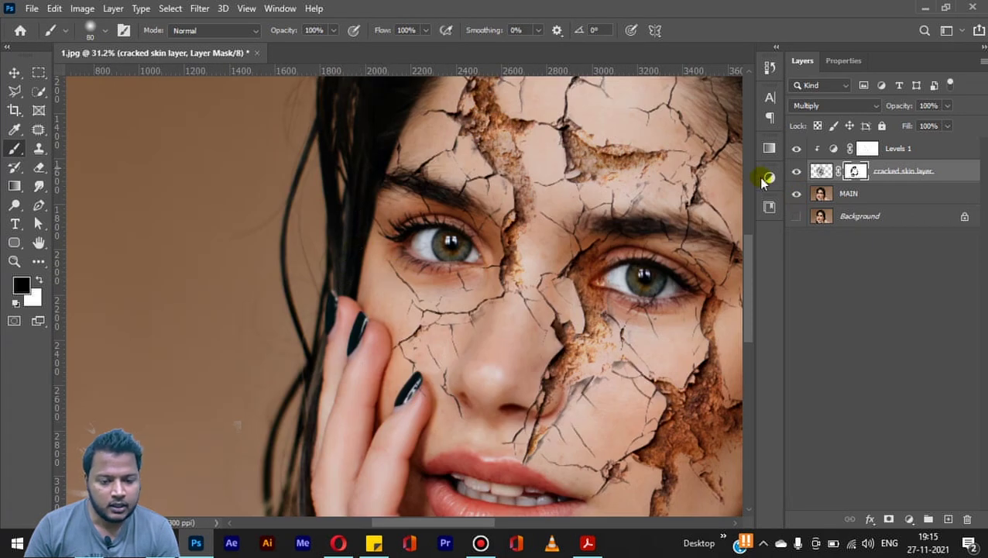
{"action": "left_click", "coordinate": [795, 193]}
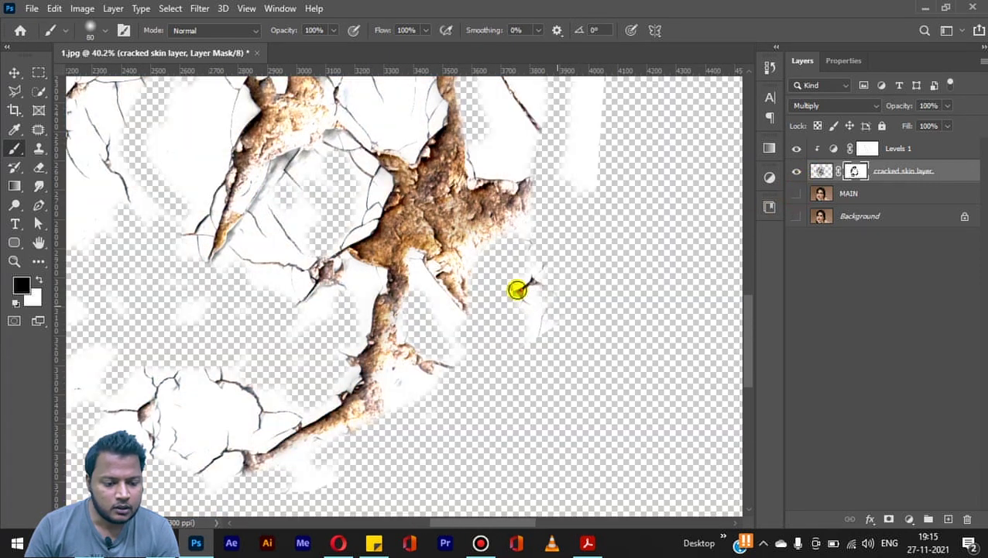
{"action": "left_click_drag", "start_coordinate": [538, 353], "coordinate": [556, 323]}
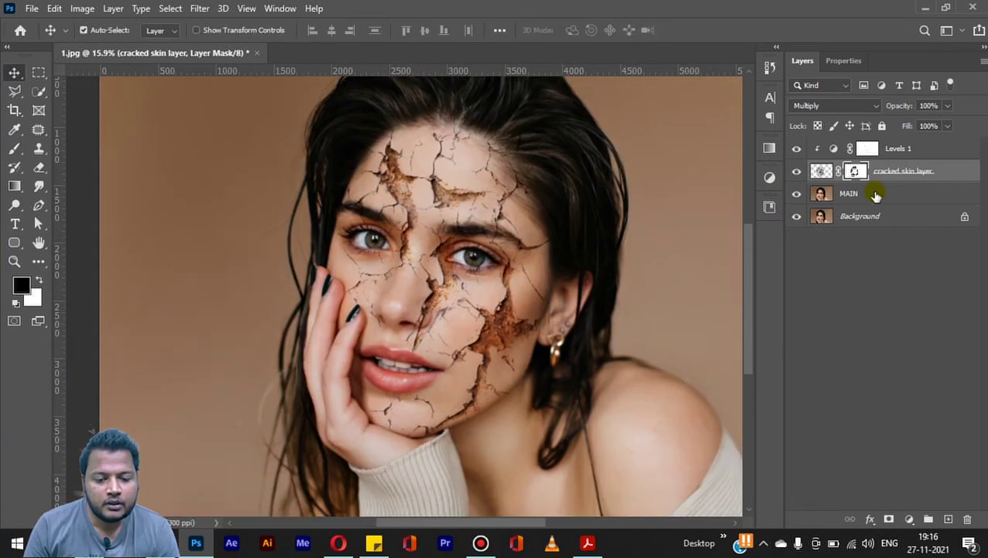
- Select the cracked skin, Levels 1 and MAIN layers together
{"action": "left_click", "coordinate": [871, 193], "text": "ctrl"}
{"action": "left_click", "coordinate": [884, 178]}
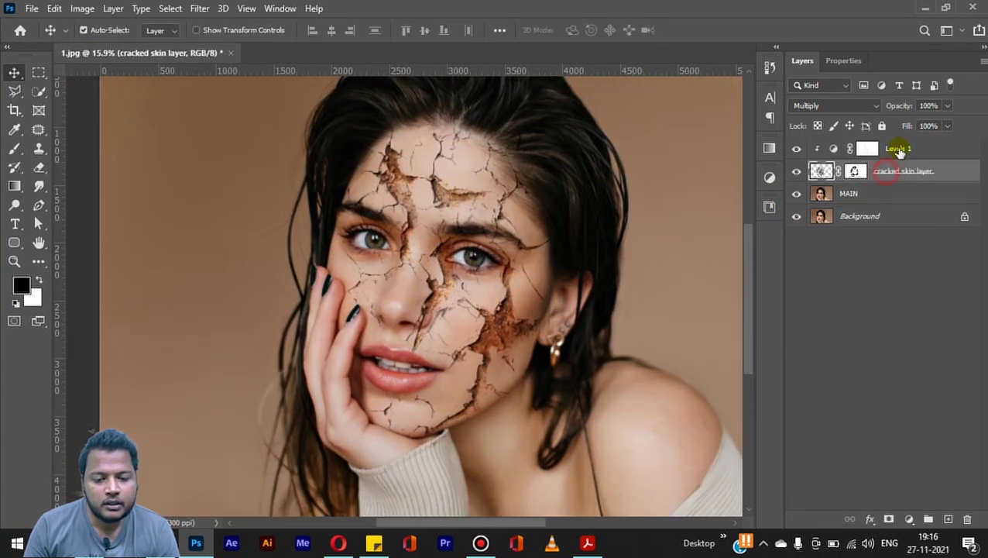
{"action": "left_click", "coordinate": [899, 148]}
{"action": "left_click", "coordinate": [893, 193], "text": "ctrl"}
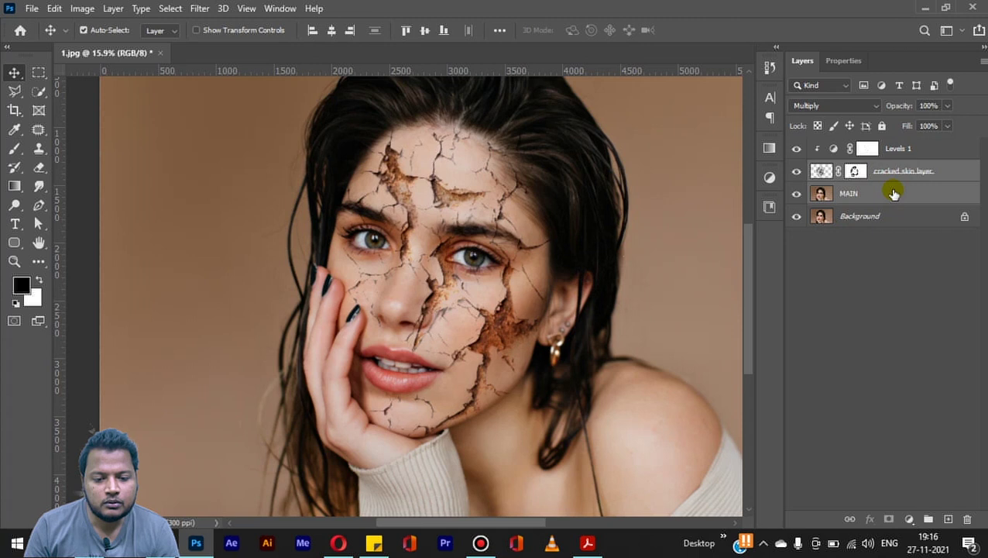
{"action": "left_click", "coordinate": [898, 149], "text": "ctrl"}
- Group them into Group 1 and stamp the visible layers into Layer 1 (Ctrl+Alt+Shift+E)
{"action": "left_click", "coordinate": [929, 519]}
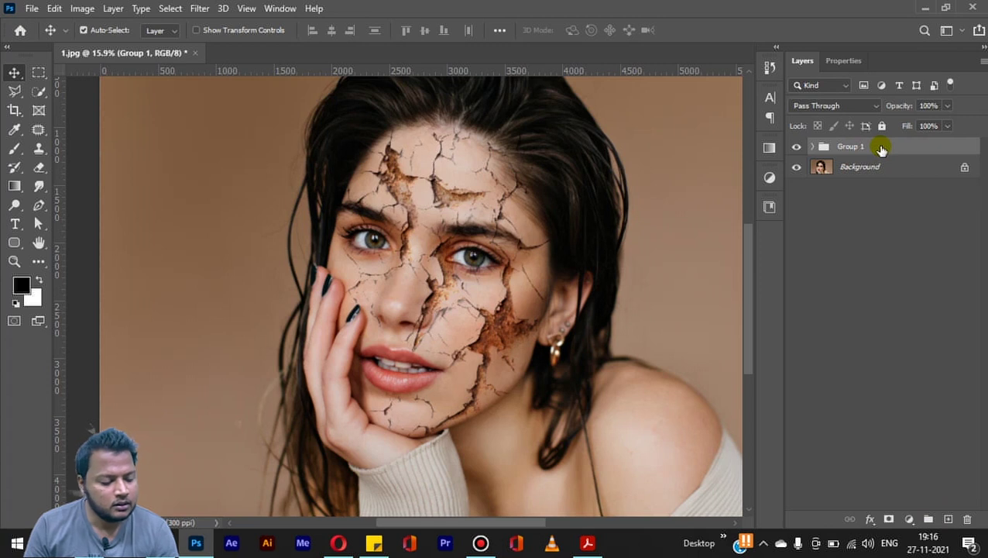
{"action": "key", "text": "ctrl"}
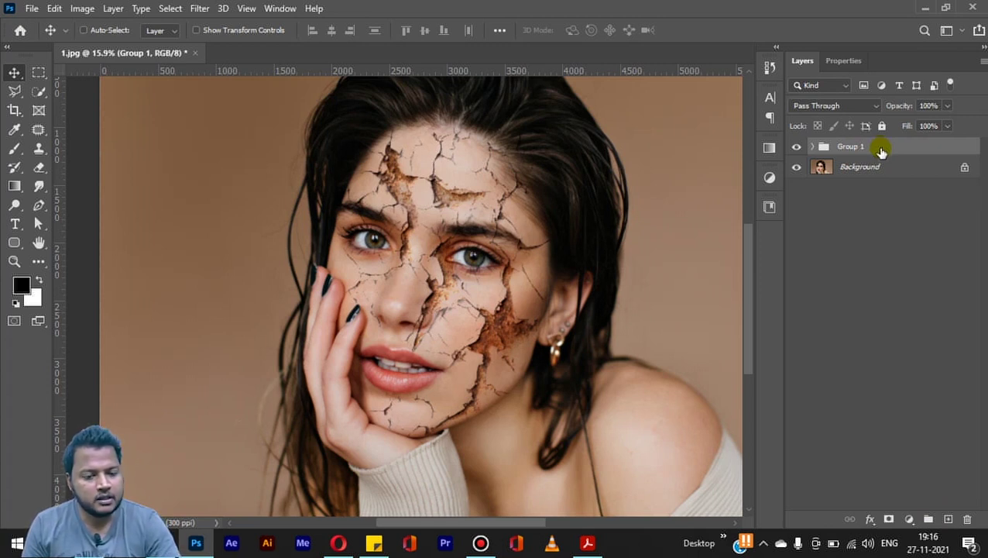
{"action": "key", "text": "ctrl+shift+alt+e"}
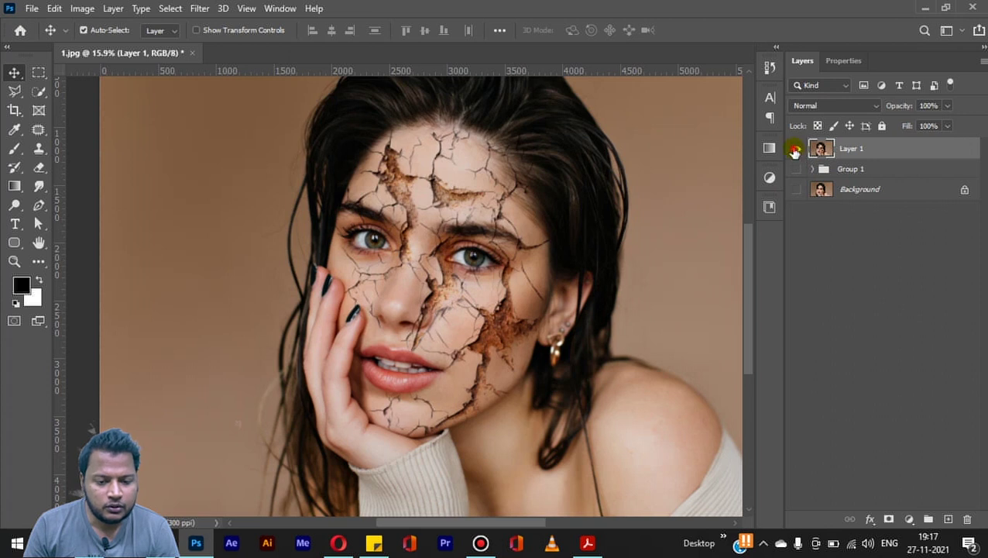
- Compare Layer 1 on and off, then fit the whole image in the window
{"action": "left_click", "coordinate": [796, 152]}
{"action": "key", "text": "ctrl+z"}
{"action": "mouse_move", "coordinate": [448, 185]}
{"action": "left_mouse_down"}
{"action": "mouse_move", "coordinate": [434, 256]}
{"action": "mouse_move", "coordinate": [463, 249]}
{"action": "left_mouse_up"}
{"action": "key", "text": "ctrl+minus"}
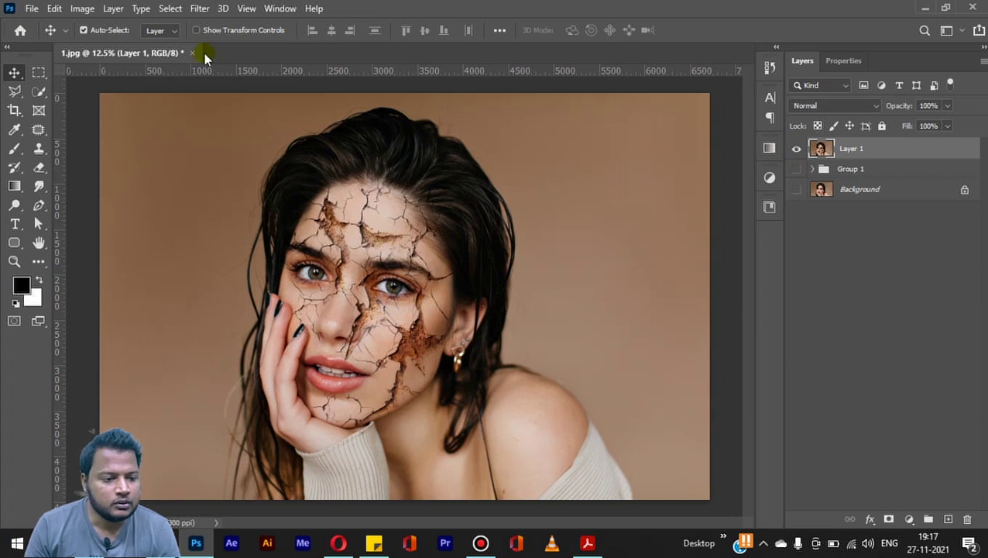
- Apply Hue/Saturation with Saturation +8 to Layer 1
{"action": "left_click", "coordinate": [83, 9]}
{"action": "mouse_move", "coordinate": [105, 46]}
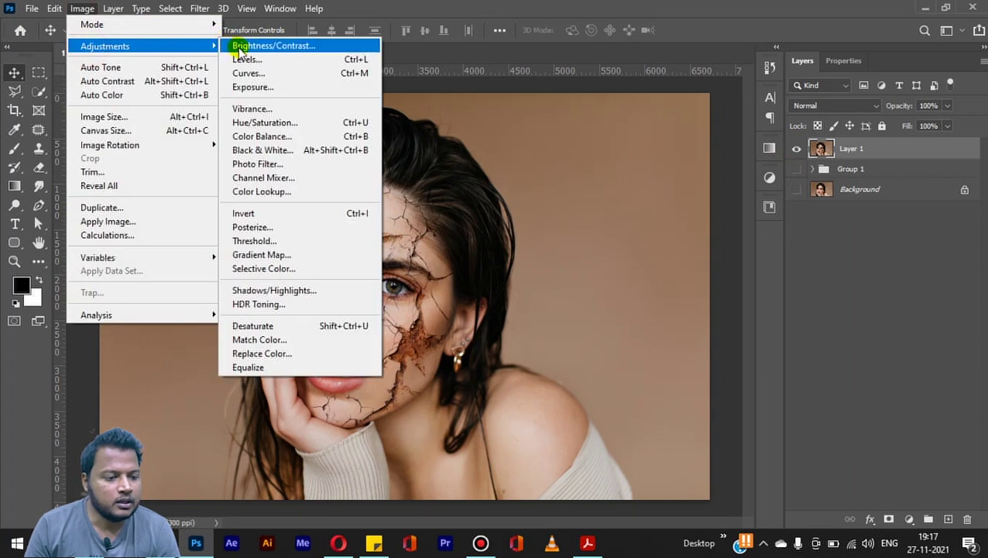
{"action": "left_click", "coordinate": [261, 124]}
{"action": "type", "text": "+8"}
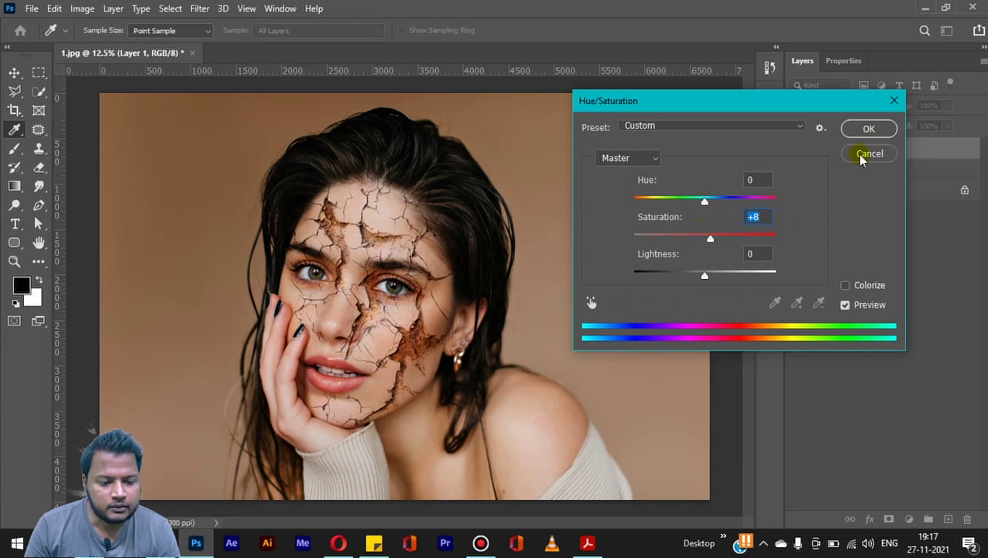
{"action": "left_click", "coordinate": [869, 129]}
{"action": "scroll", "coordinate": [314, 300], "scroll_direction": "up", "scroll_amount": 5}
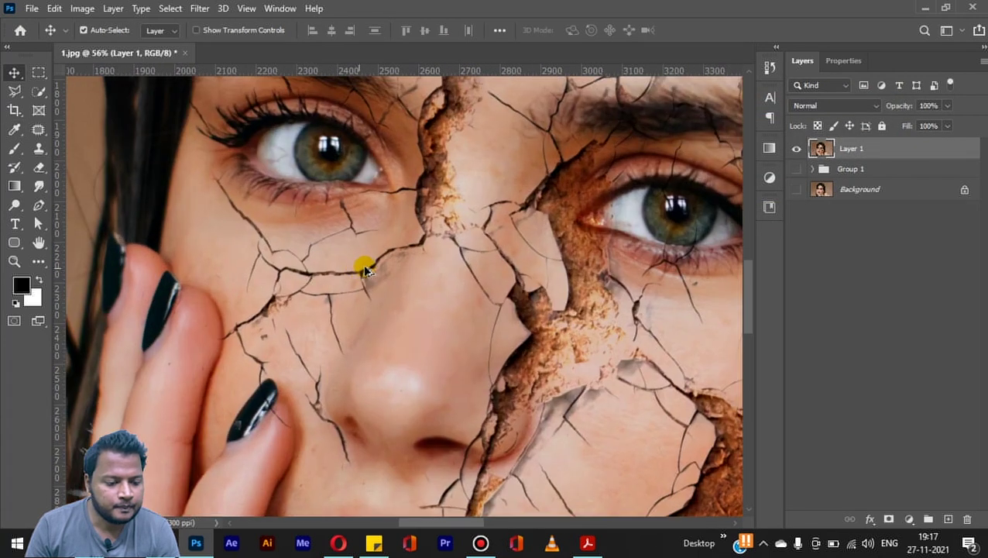
{"action": "scroll", "coordinate": [362, 263], "scroll_direction": "down", "scroll_amount": 5}
{"action": "left_click", "coordinate": [890, 519]}
{"action": "key", "text": "ctrl+z"}
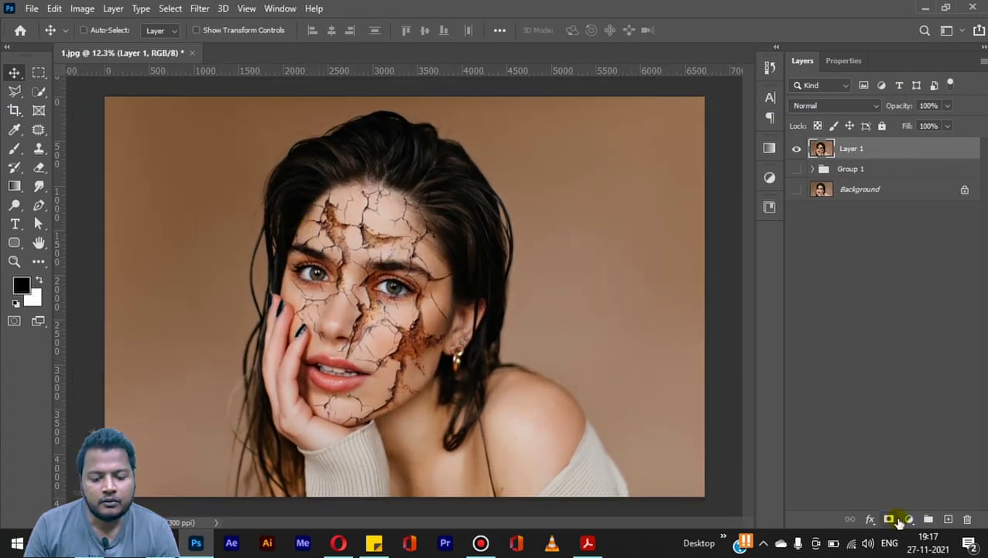
- Add a Curves adjustment above Layer 1, lowering shadows and raising highlights into an S-curve
{"action": "left_click", "coordinate": [908, 518]}
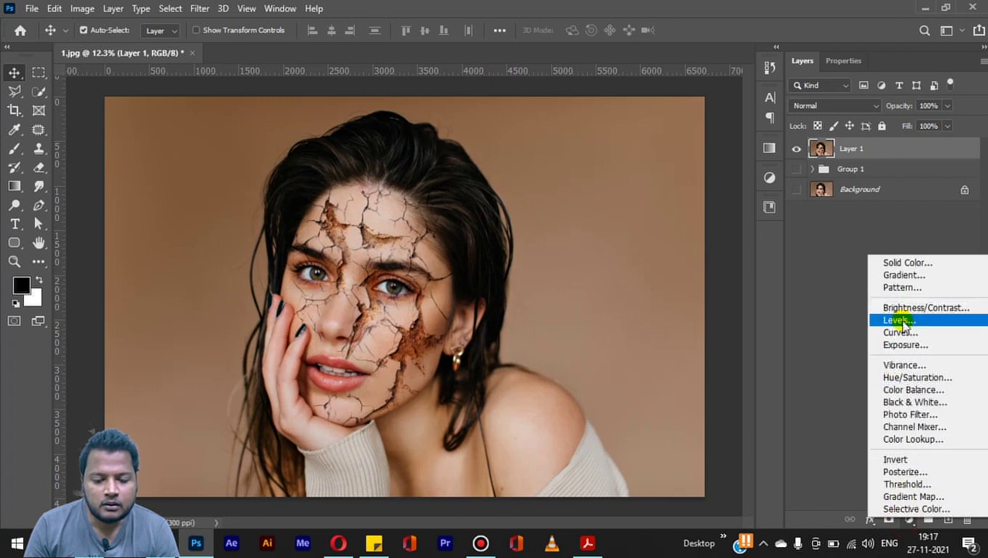
{"action": "left_click", "coordinate": [901, 331]}
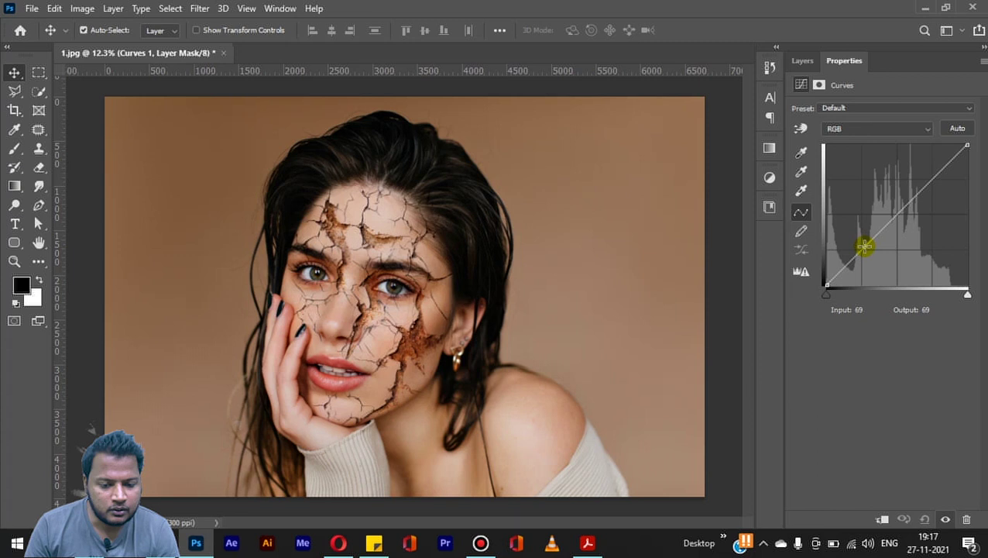
{"action": "left_click_drag", "start_coordinate": [864, 246], "coordinate": [862, 254]}
{"action": "left_click", "coordinate": [914, 195]}
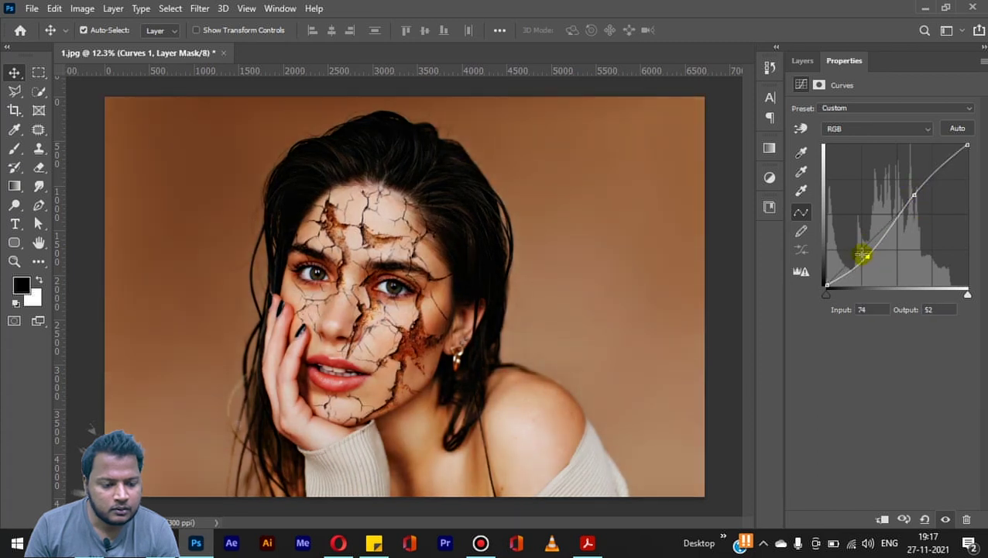
{"action": "left_click", "coordinate": [802, 60]}
{"action": "scroll", "coordinate": [286, 310], "scroll_direction": "up", "scroll_amount": 2}
{"action": "scroll", "coordinate": [287, 325], "scroll_direction": "down", "scroll_amount": 2}
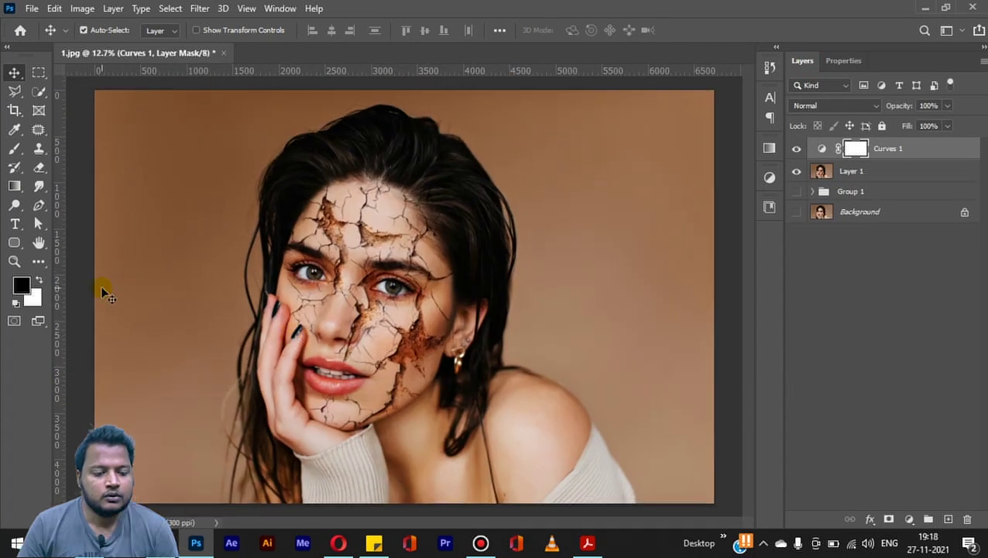